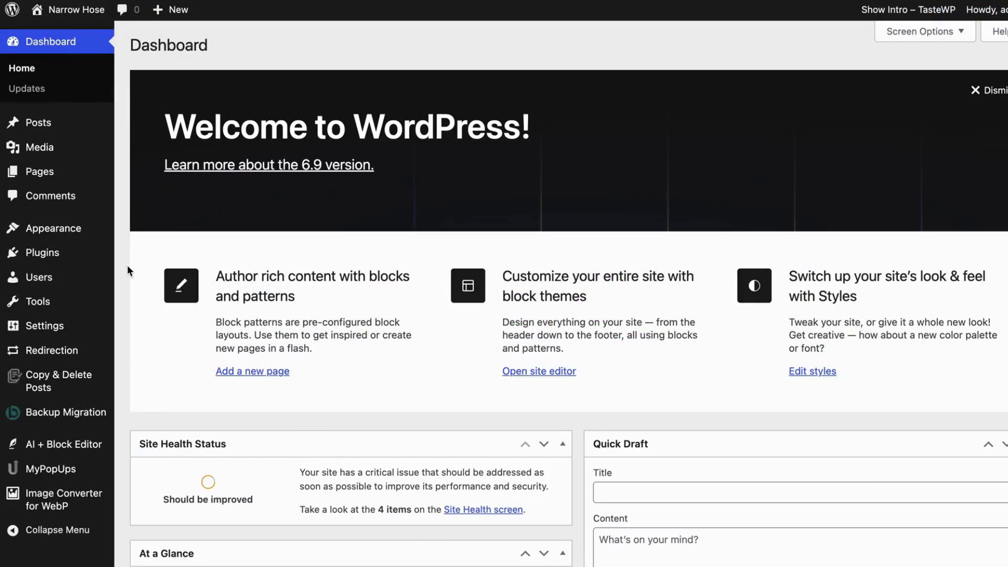
Search the plugin directory for "ripplestep intercom" on the Add Plugins page
{"action": "left_click", "coordinate": [80, 261]}
{"action": "left_click", "coordinate": [232, 44]}
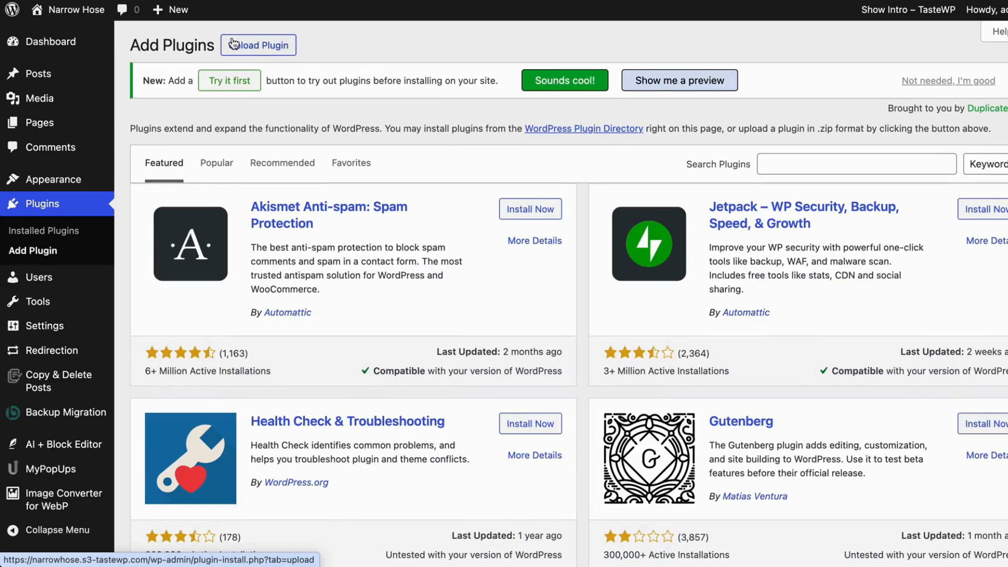
{"action": "left_click", "coordinate": [774, 158]}
{"action": "type", "text": "ru"}
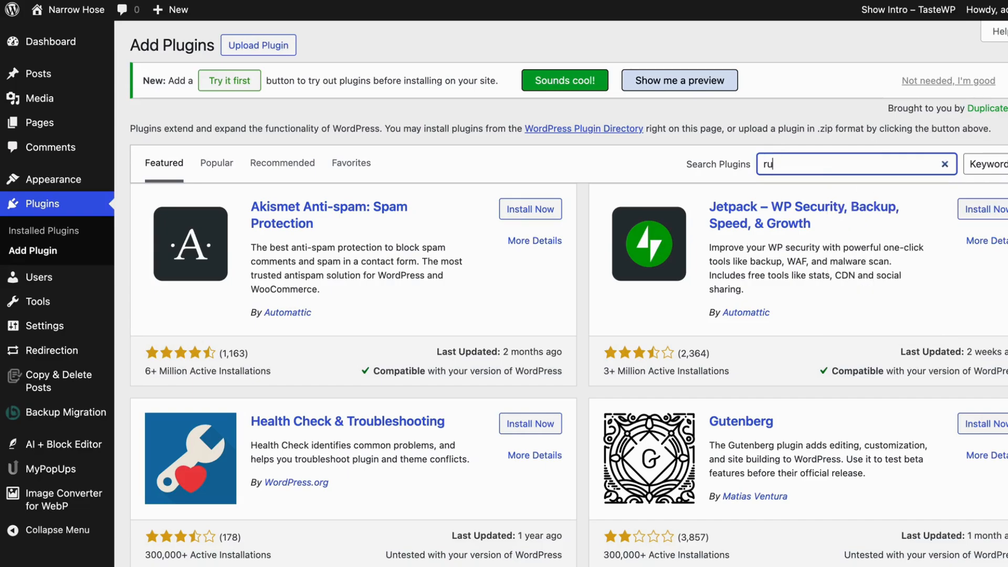
{"action": "key", "text": "BackSpace"}
{"action": "type", "text": "ip"}
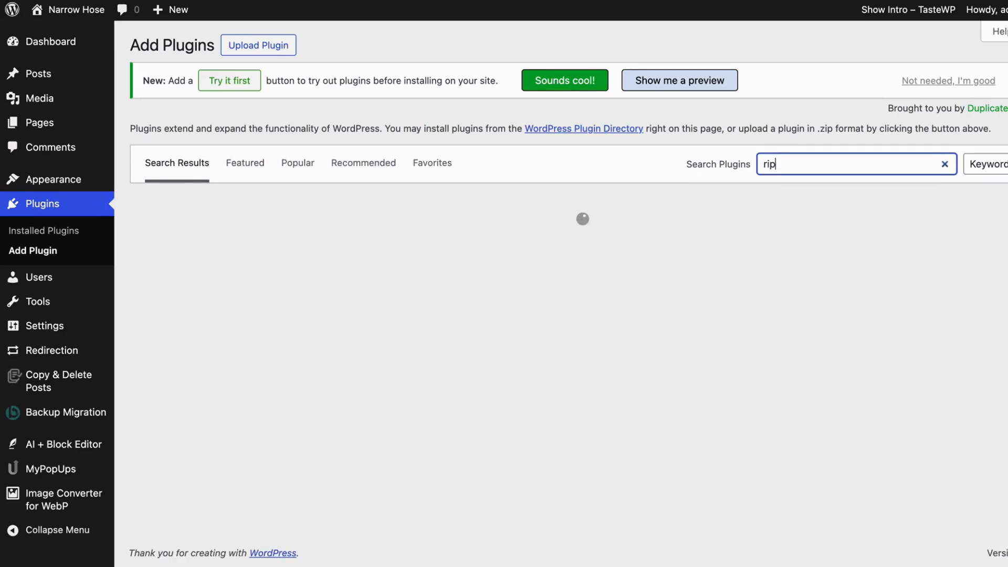
{"action": "type", "text": "plestep "}
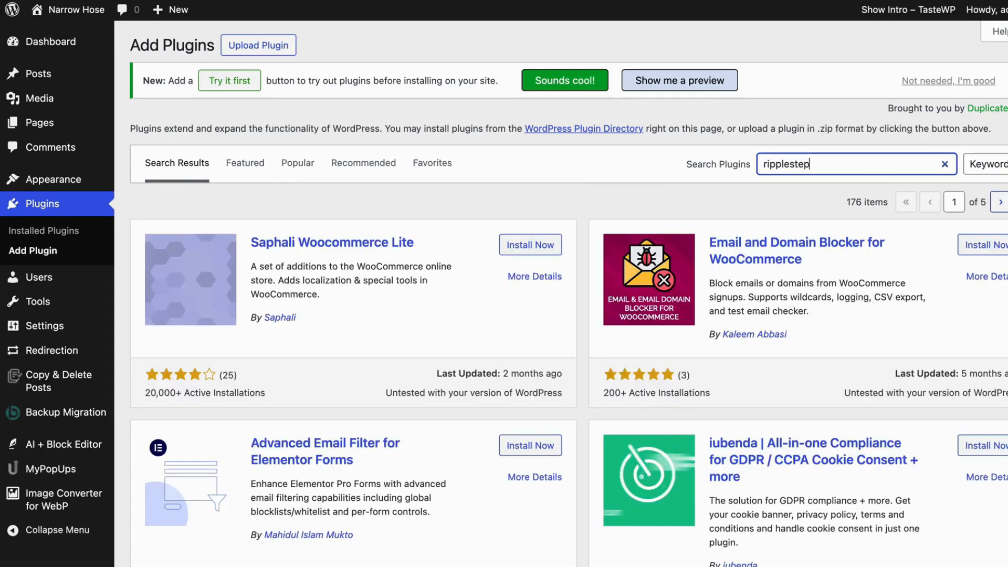
{"action": "type", "text": "intercom"}
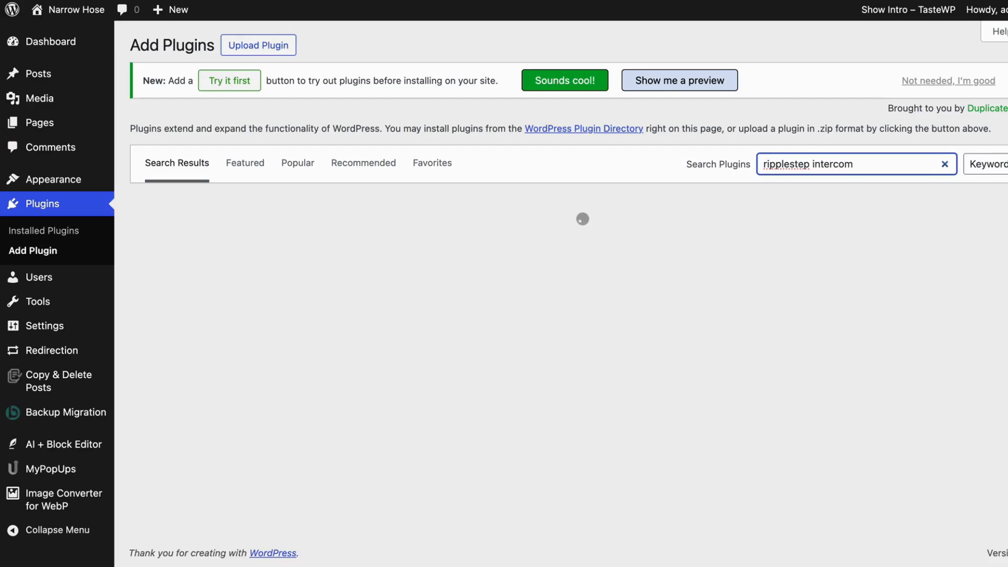
Install and activate the Sync Engine – Intercom Integration plugin by RippleStep, and open its Intercom connection settings
{"action": "left_click", "coordinate": [530, 245]}
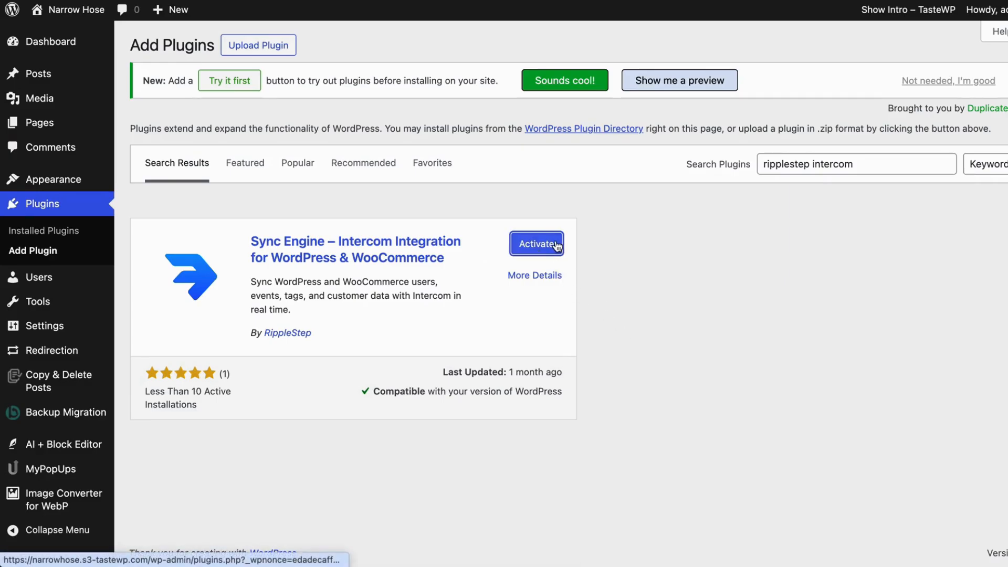
{"action": "left_click", "coordinate": [557, 246]}
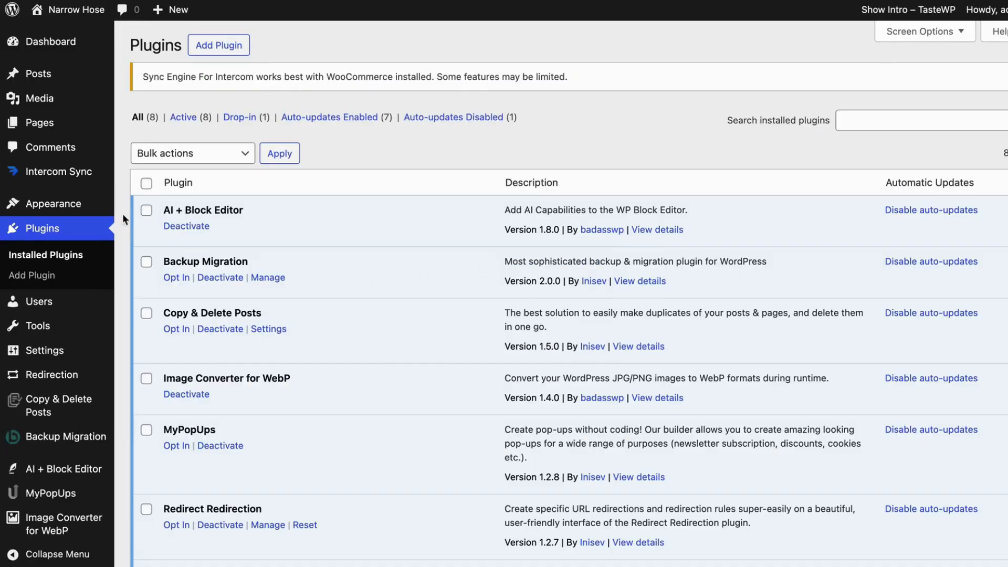
{"action": "left_click", "coordinate": [76, 180]}
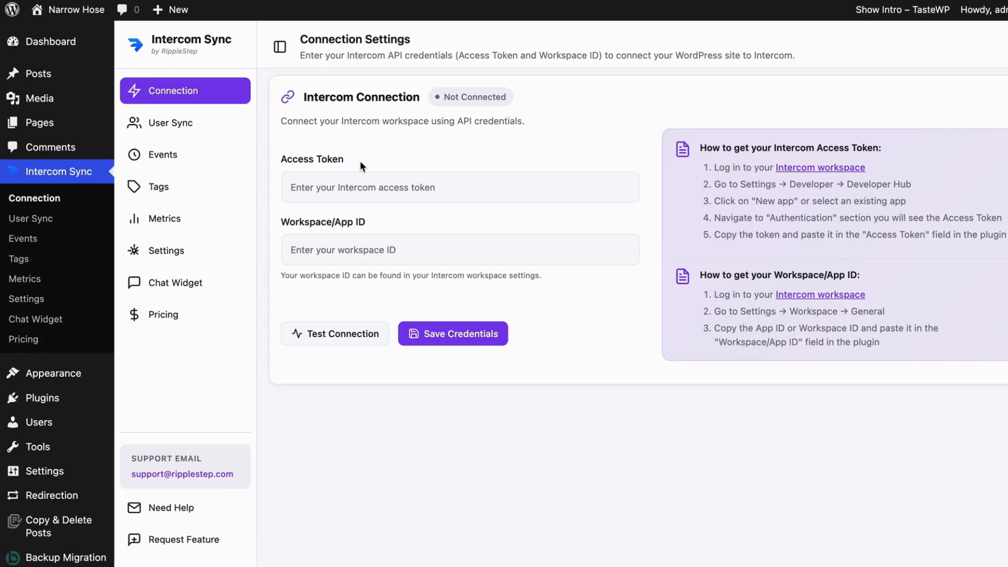
{"action": "left_click_drag", "start_coordinate": [360, 161], "coordinate": [280, 159]}
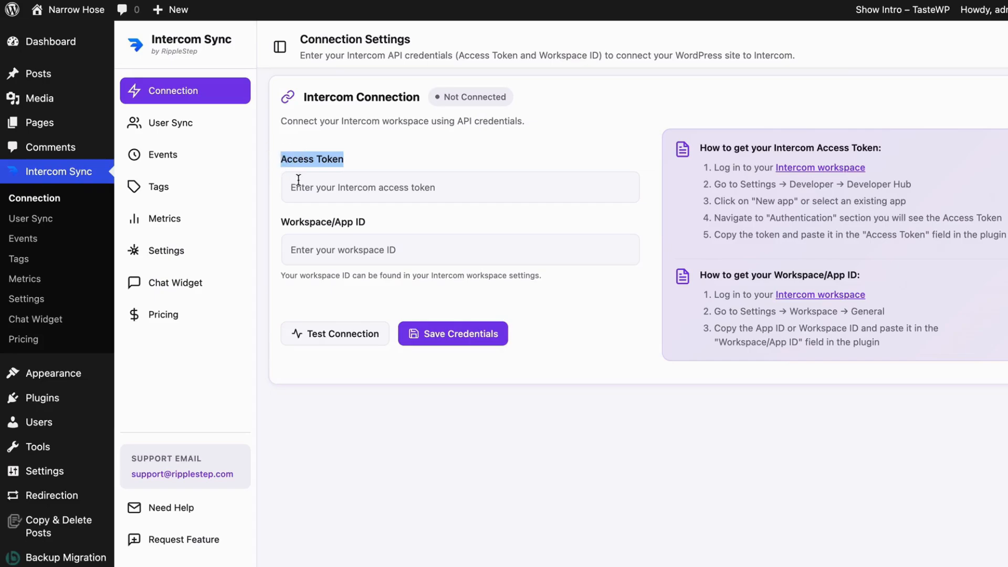
{"action": "left_click_drag", "start_coordinate": [393, 222], "coordinate": [287, 227]}
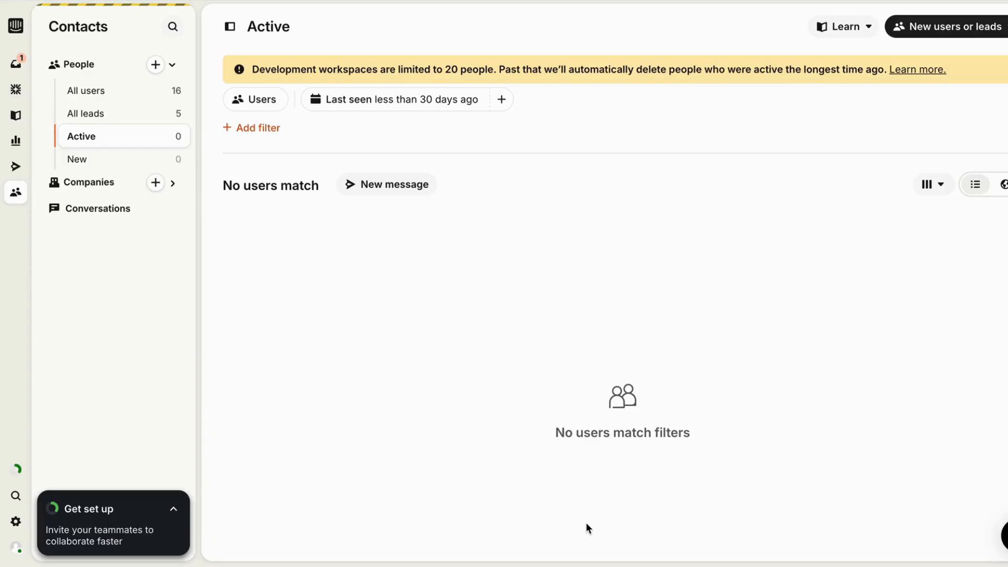
Switch to Intercom and create a new Developer Hub app named Wordpress
{"action": "left_click", "coordinate": [16, 529]}
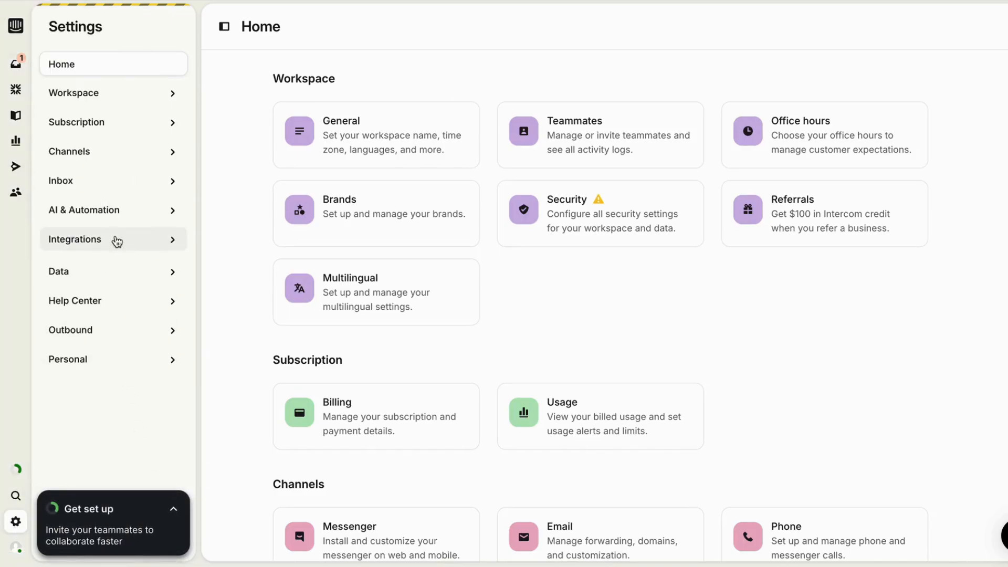
{"action": "left_click", "coordinate": [116, 241]}
{"action": "left_click", "coordinate": [110, 329]}
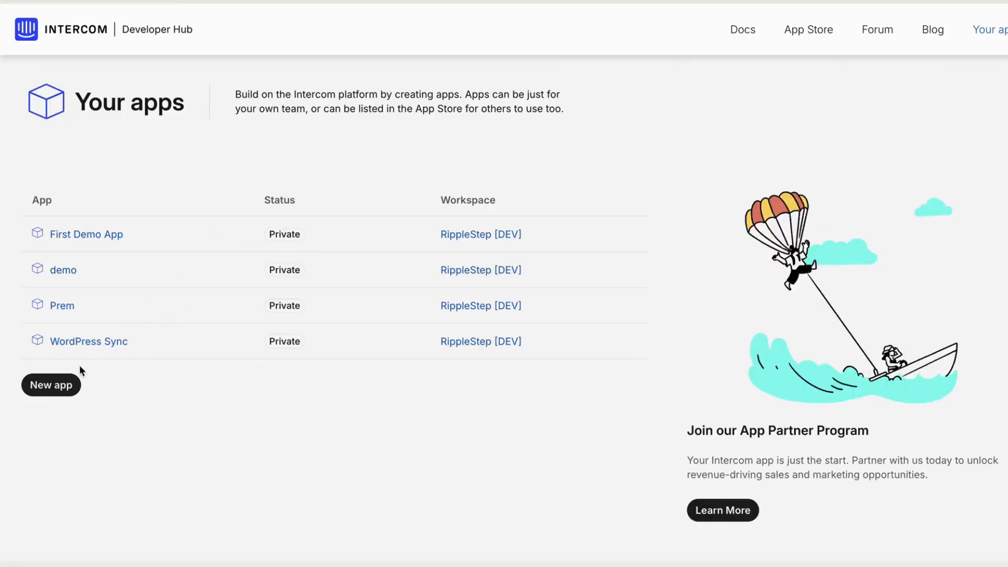
{"action": "left_click", "coordinate": [70, 386]}
{"action": "left_click", "coordinate": [420, 249]}
{"action": "type", "text": "Wordpress"}
{"action": "left_click", "coordinate": [642, 383]}
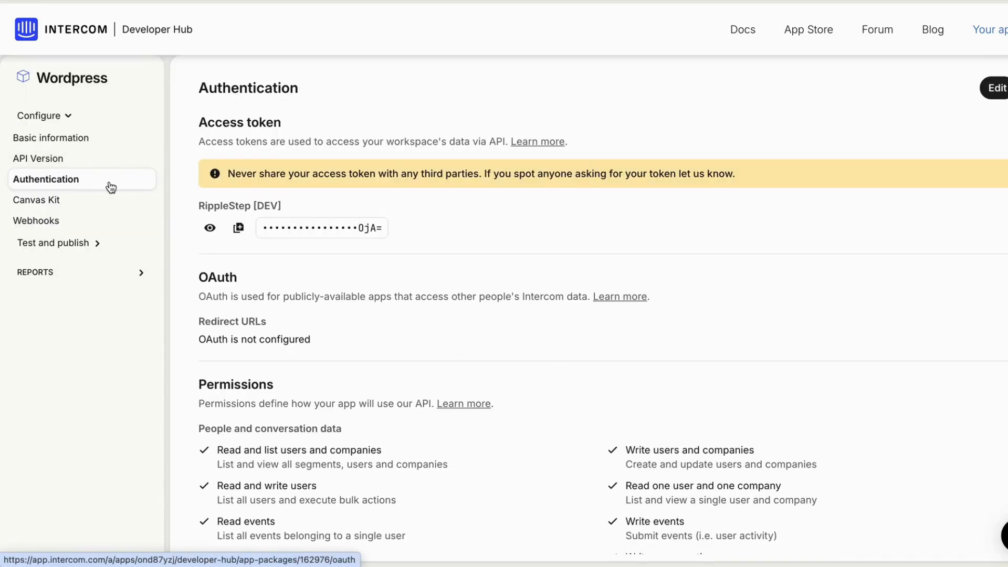
Copy the access token of the new Wordpress app and the App ID from the workspace's general settings
{"action": "left_click", "coordinate": [239, 229]}
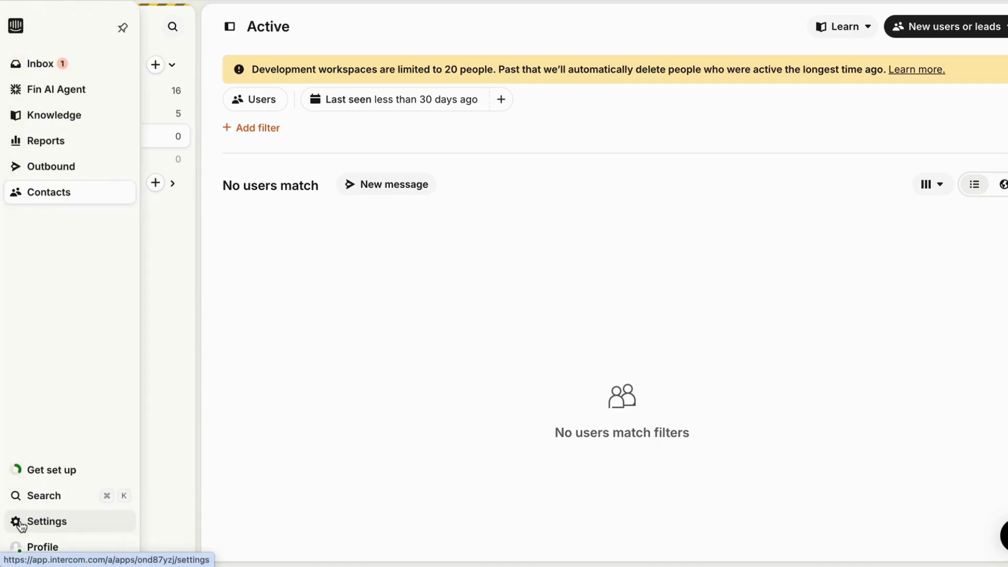
{"action": "left_click", "coordinate": [19, 523]}
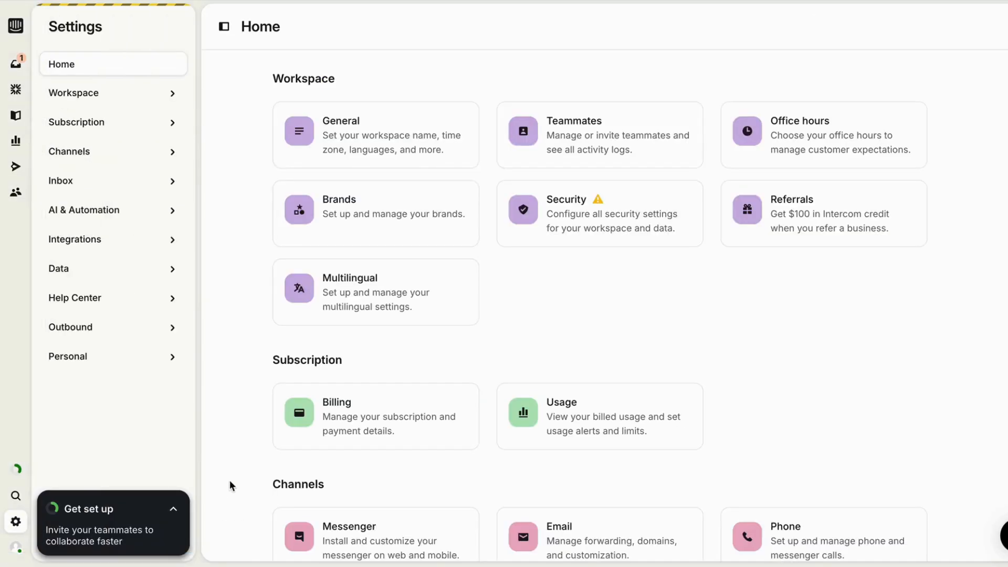
{"action": "left_click", "coordinate": [405, 153]}
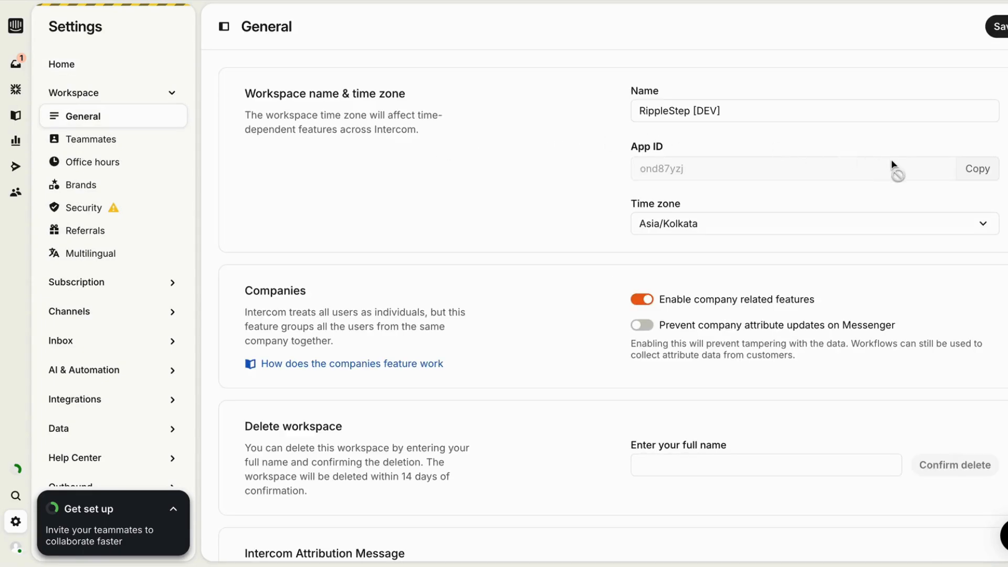
{"action": "left_click", "coordinate": [976, 171]}
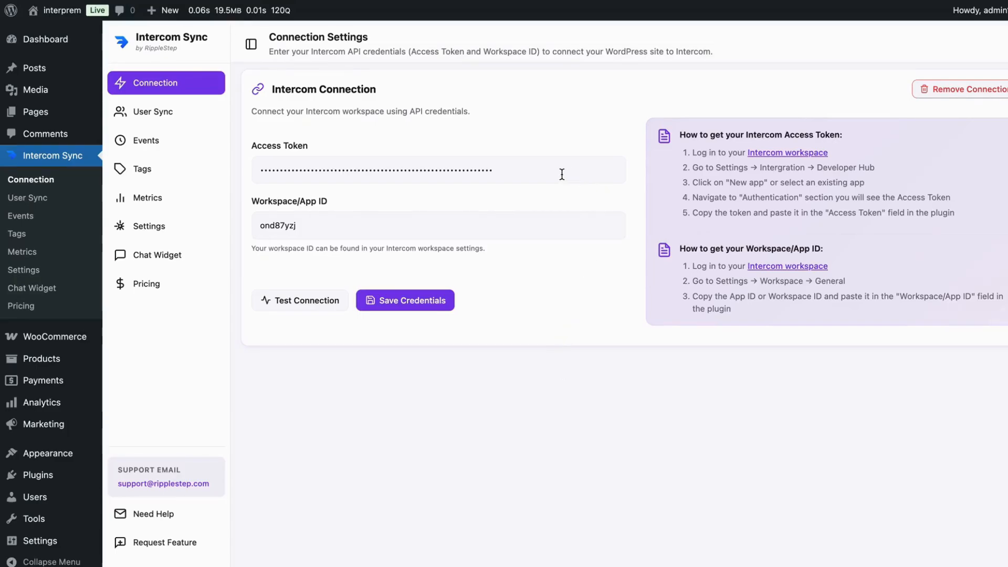
Switch back to WordPress and test the Intercom connection with the filled-in access token and workspace ID
{"action": "left_click_drag", "start_coordinate": [248, 143], "coordinate": [310, 148]}
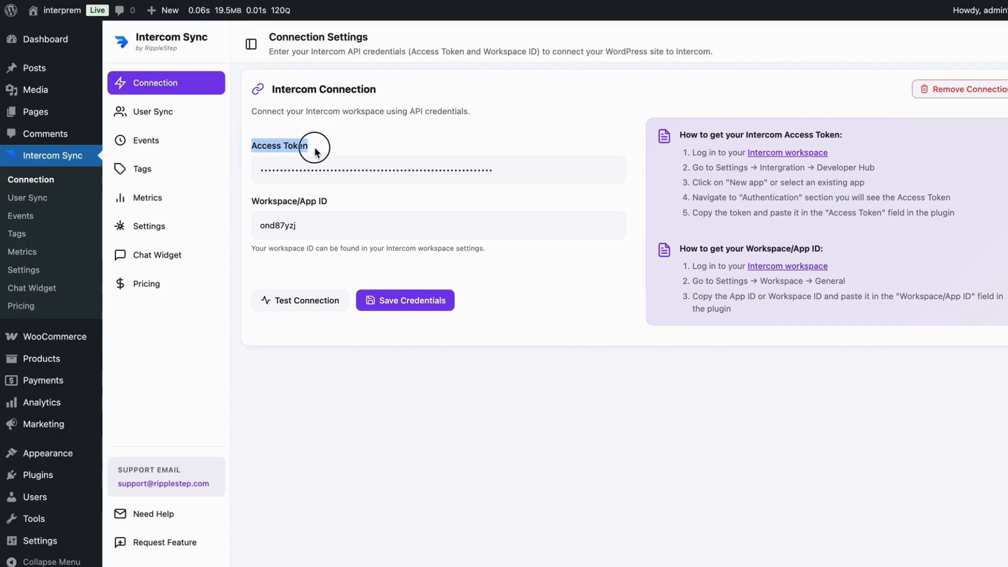
{"action": "left_click_drag", "start_coordinate": [251, 201], "coordinate": [329, 201]}
{"action": "left_click", "coordinate": [305, 226]}
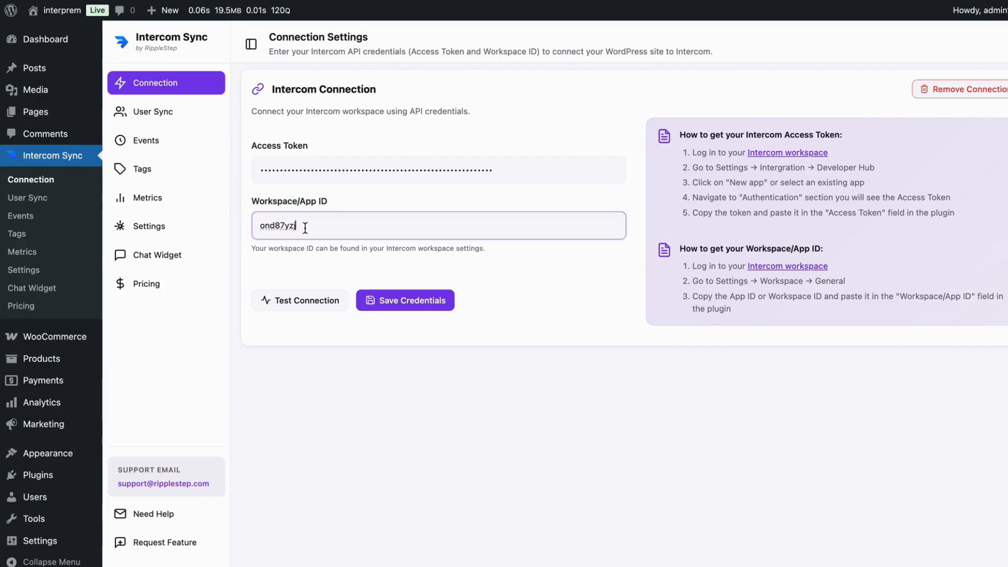
{"action": "left_click", "coordinate": [301, 307]}
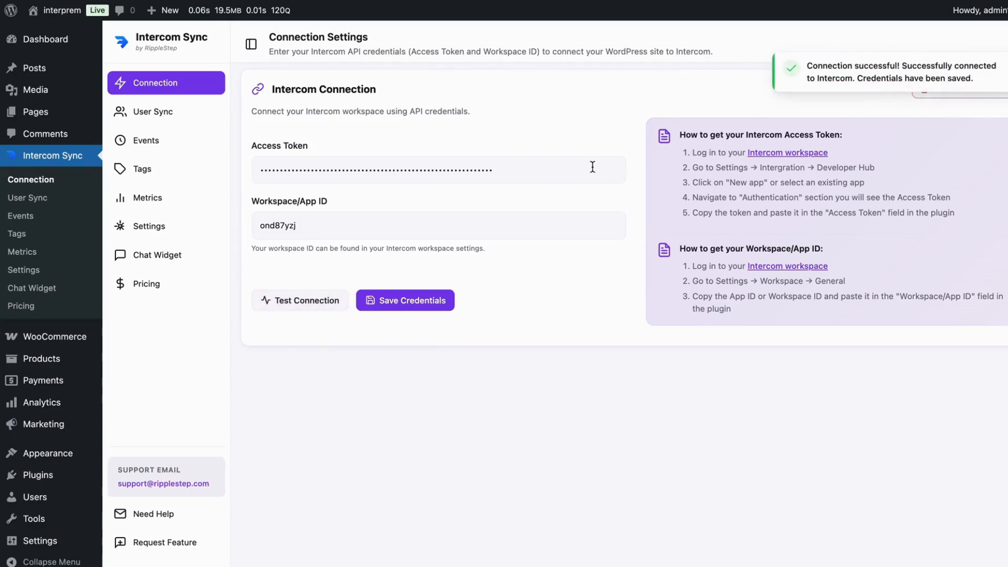
{"action": "left_click_drag", "start_coordinate": [805, 67], "coordinate": [974, 88]}
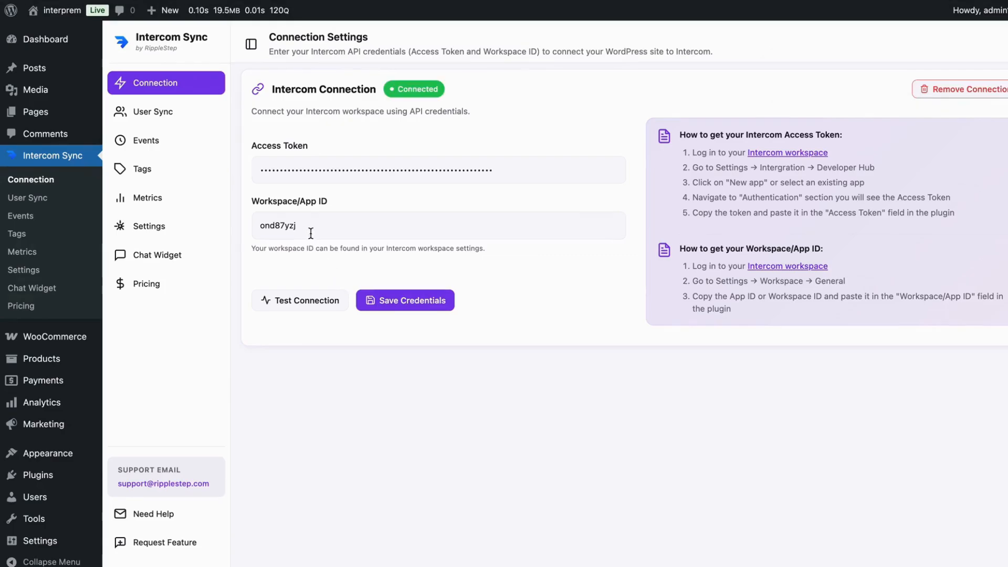
Exclude the Subscriber, Customer and Author roles from user sync and save the User Sync settings
{"action": "left_click", "coordinate": [188, 113]}
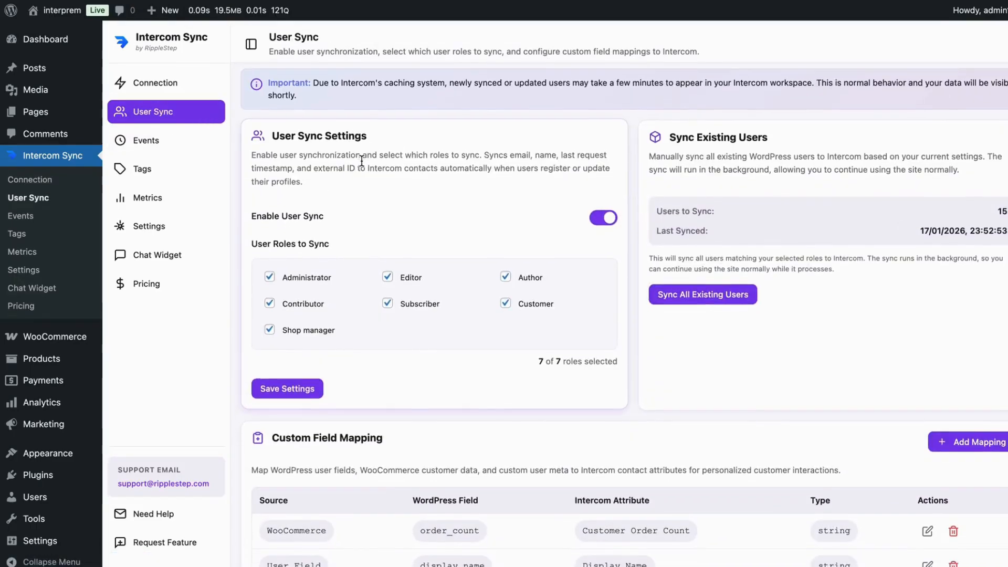
{"action": "scroll", "coordinate": [361, 163], "scroll_direction": "down", "scroll_amount": 1}
{"action": "scroll", "coordinate": [361, 160], "scroll_direction": "up", "scroll_amount": 1}
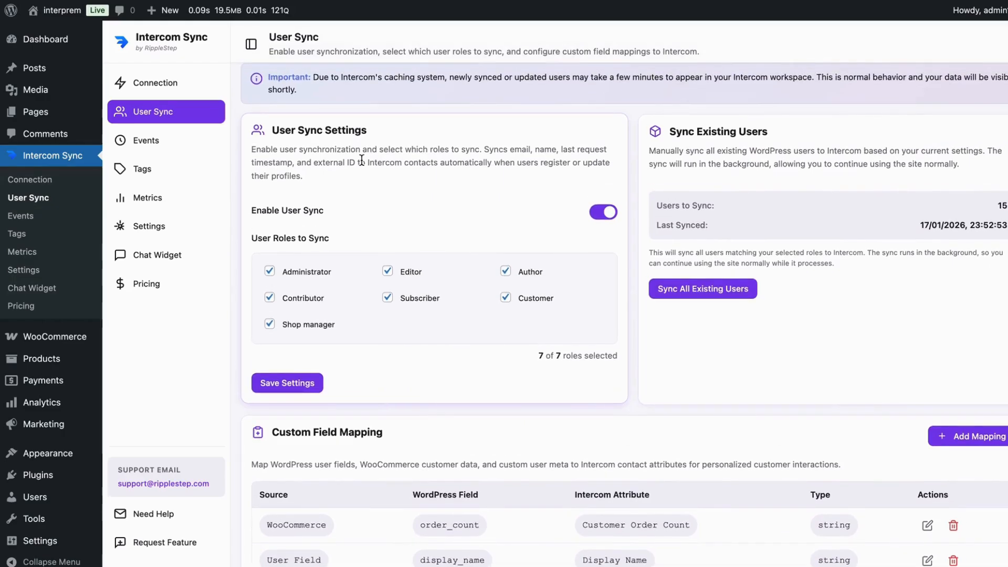
{"action": "scroll", "coordinate": [362, 159], "scroll_direction": "up", "scroll_amount": 1}
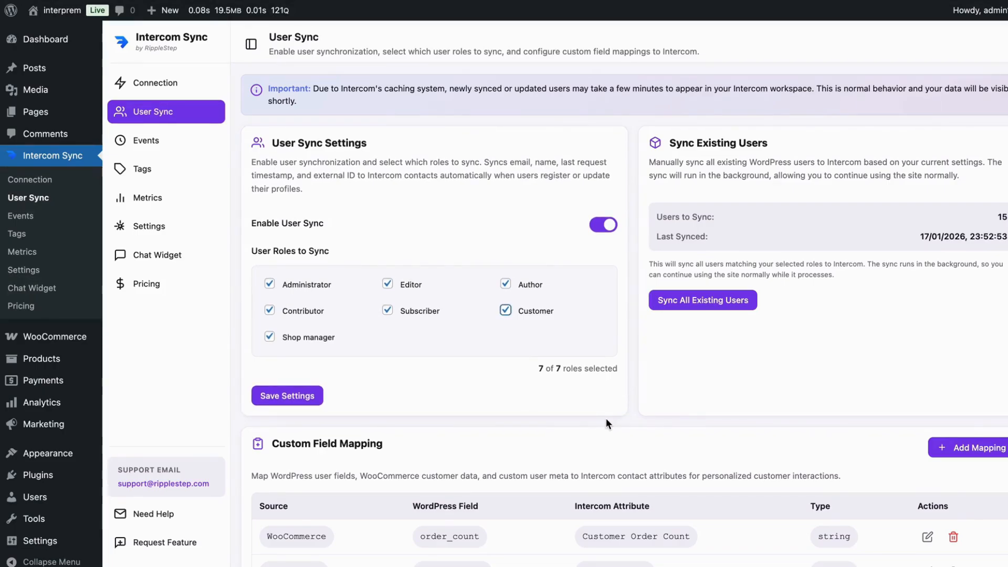
{"action": "left_click", "coordinate": [254, 250]}
{"action": "left_click_drag", "start_coordinate": [254, 251], "coordinate": [325, 254]}
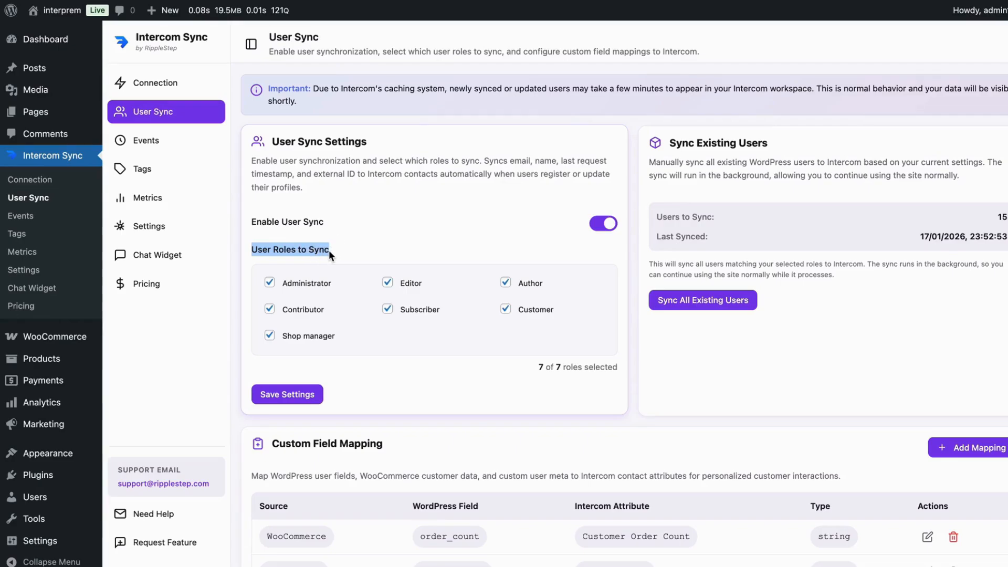
{"action": "left_click", "coordinate": [387, 310]}
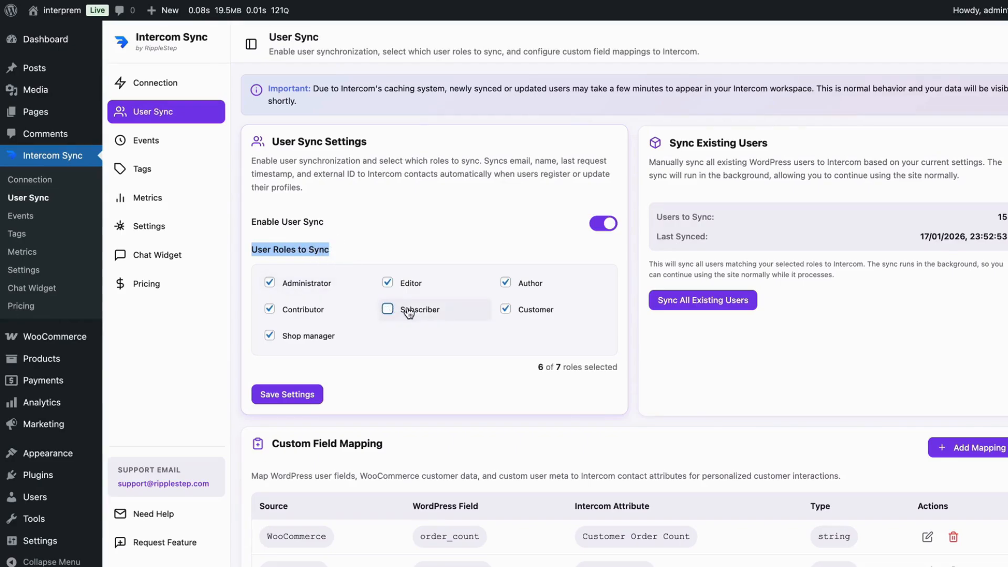
{"action": "left_click", "coordinate": [505, 311]}
{"action": "left_click", "coordinate": [505, 283]}
{"action": "left_click", "coordinate": [309, 400]}
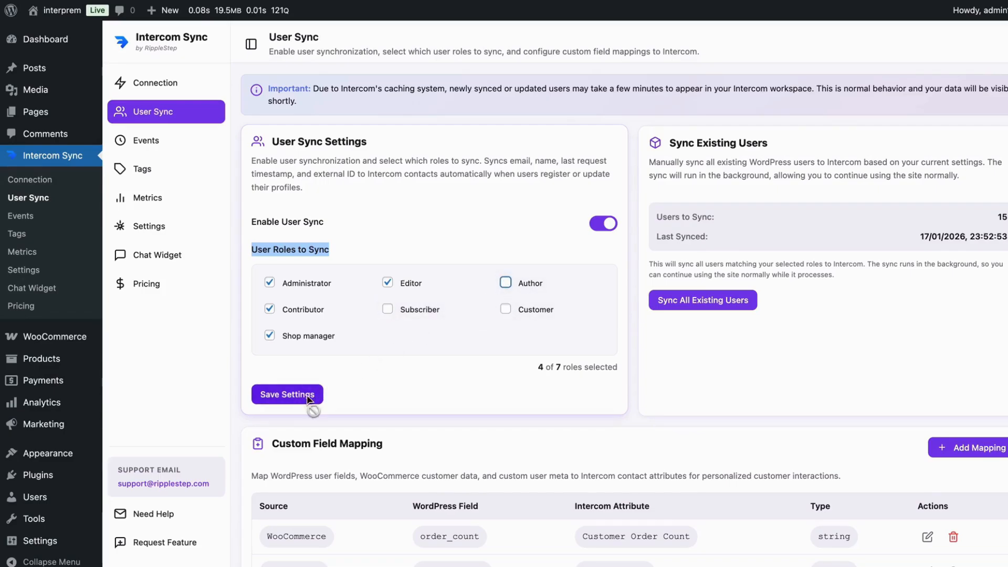
{"action": "left_click_drag", "start_coordinate": [844, 66], "coordinate": [984, 78]}
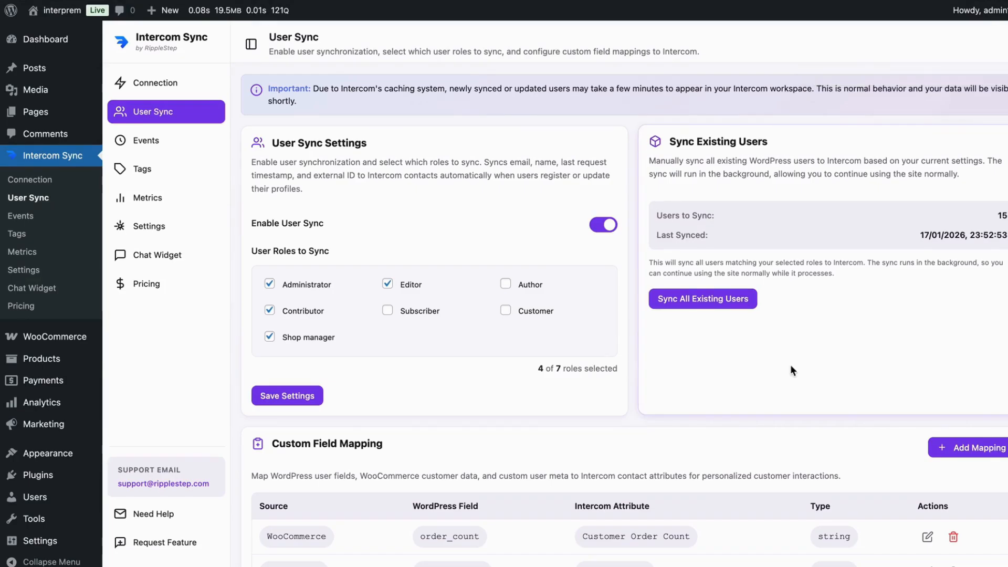
Sync all existing WordPress users with the selected roles to Intercom and confirm the background sync
{"action": "left_click", "coordinate": [712, 302]}
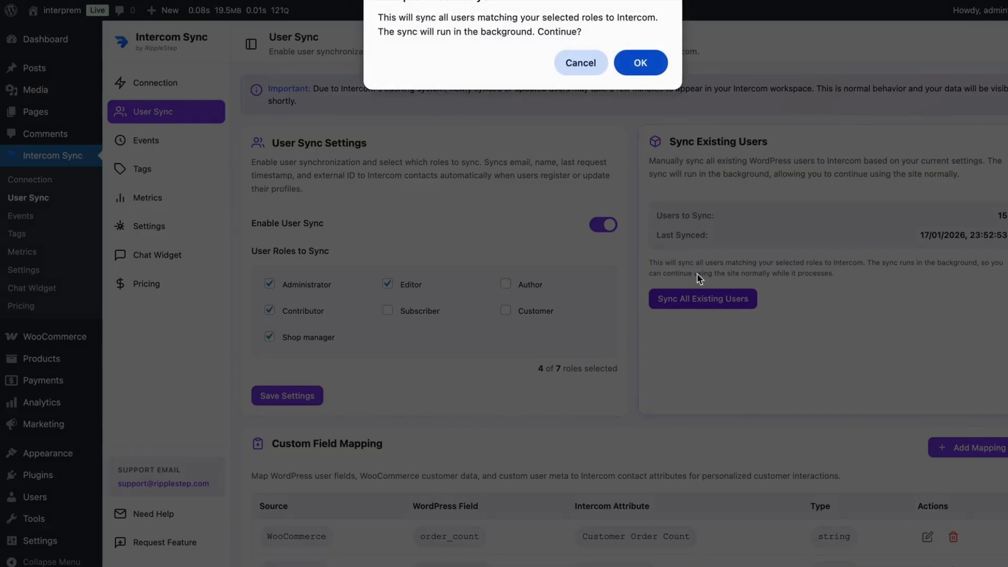
{"action": "left_click", "coordinate": [643, 70]}
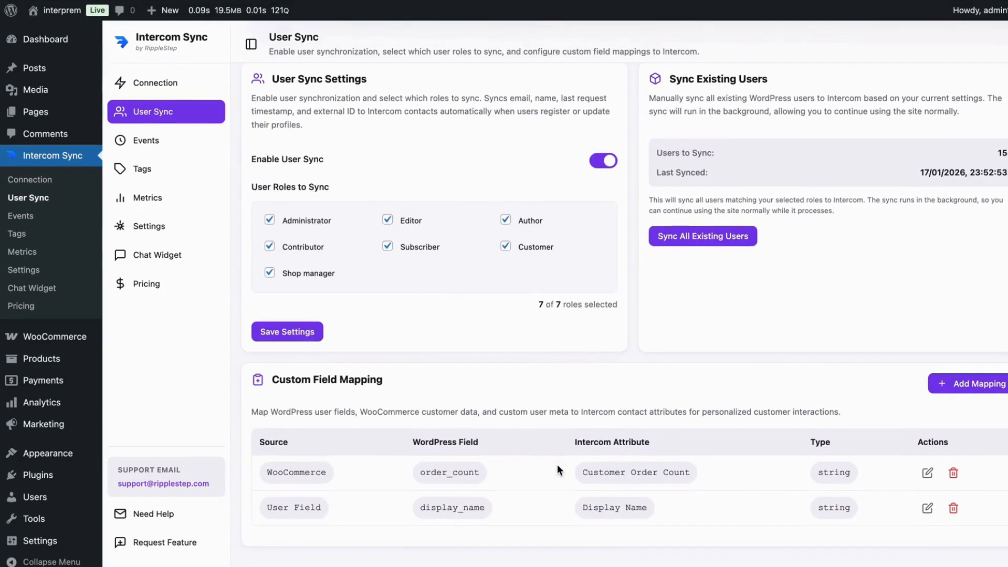
Start a new custom field mapping with WordPress User Field as the data source and user_registered as the WordPress field
{"action": "left_click_drag", "start_coordinate": [272, 386], "coordinate": [383, 387]}
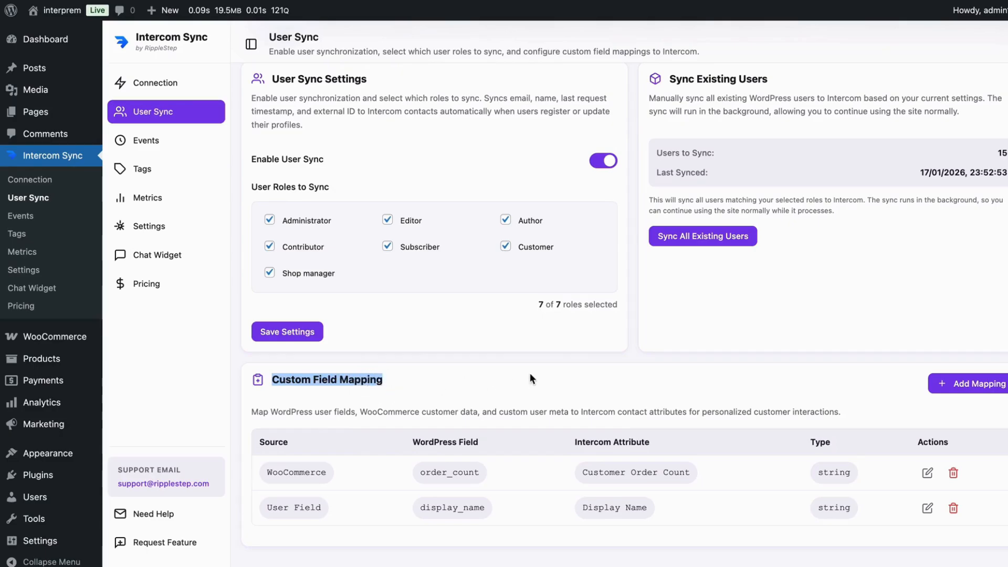
{"action": "left_click", "coordinate": [945, 386]}
{"action": "left_click_drag", "start_coordinate": [339, 175], "coordinate": [449, 169]}
{"action": "left_click", "coordinate": [438, 190]}
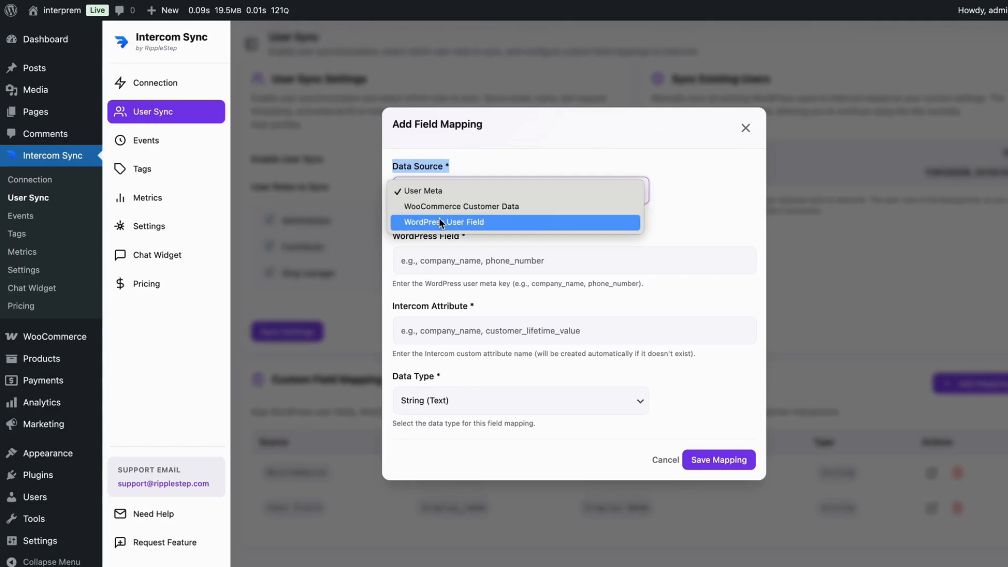
{"action": "left_click", "coordinate": [439, 220]}
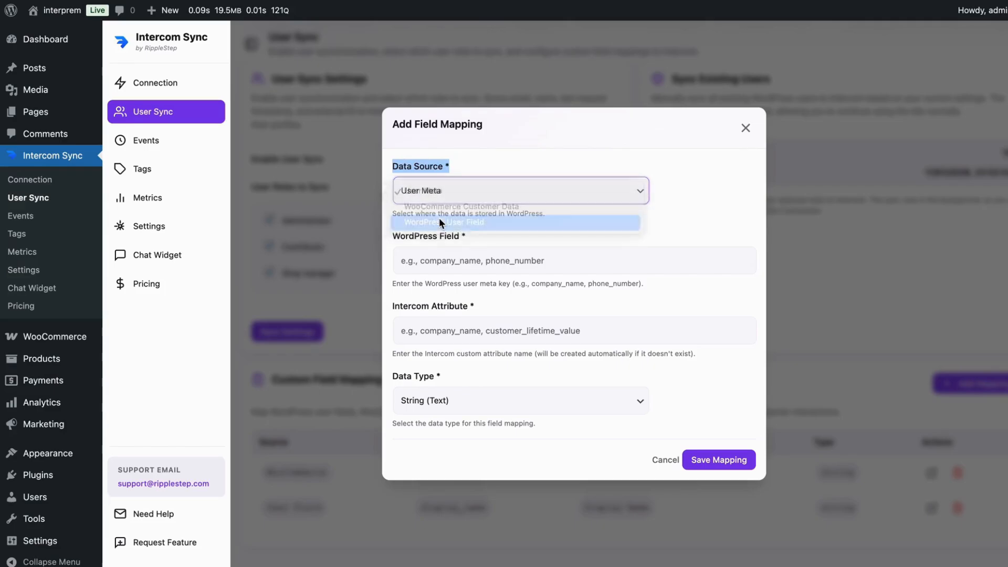
{"action": "left_click", "coordinate": [445, 258]}
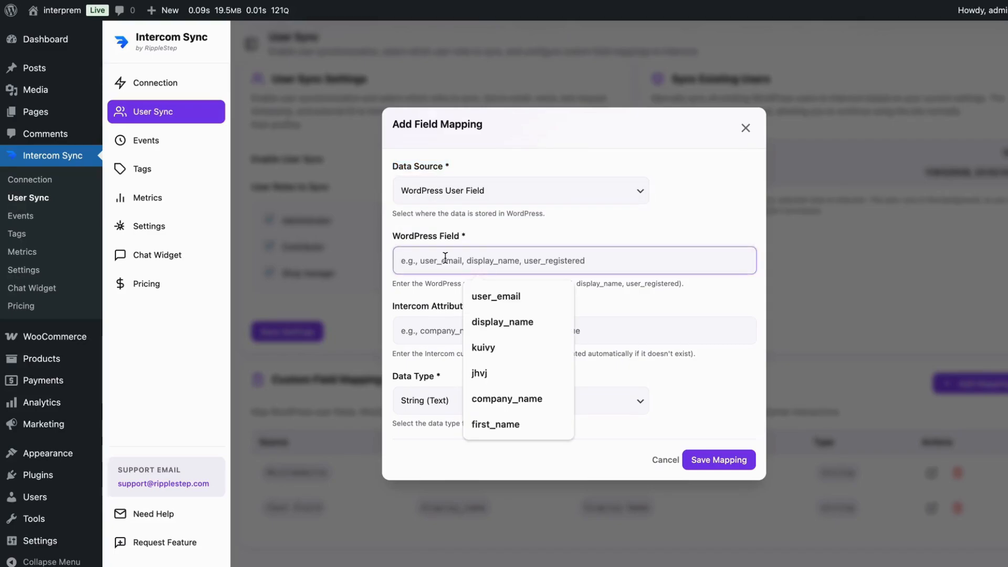
{"action": "type", "text": "user_"}
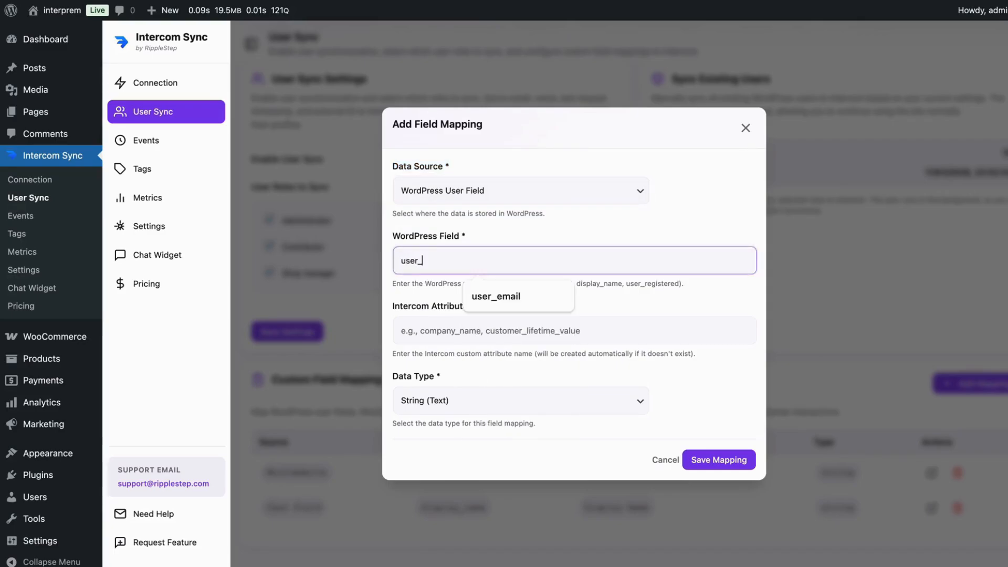
{"action": "type", "text": "registered"}
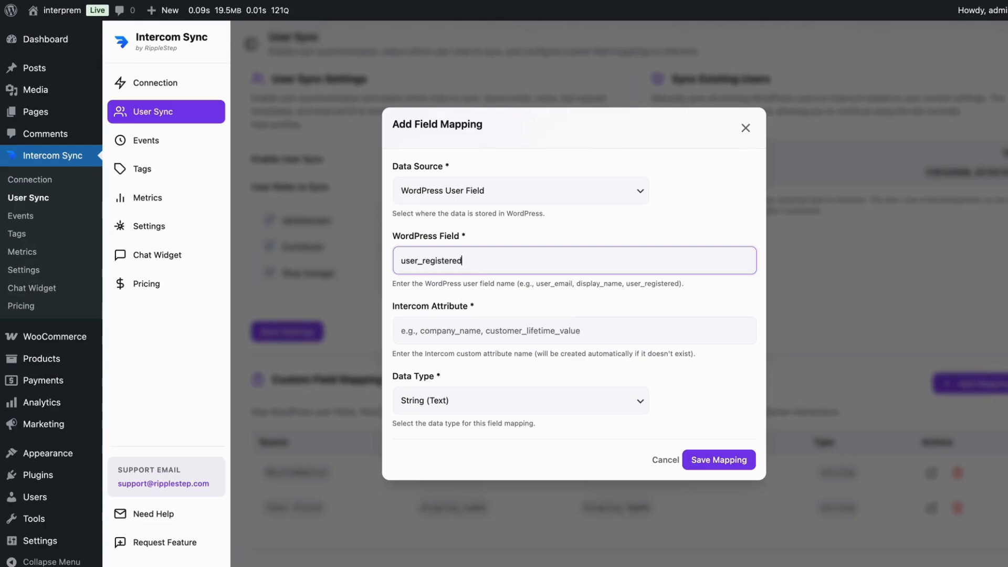
Set the mapping's Intercom attribute to Registered_user and save the mapping
{"action": "left_click", "coordinate": [456, 321]}
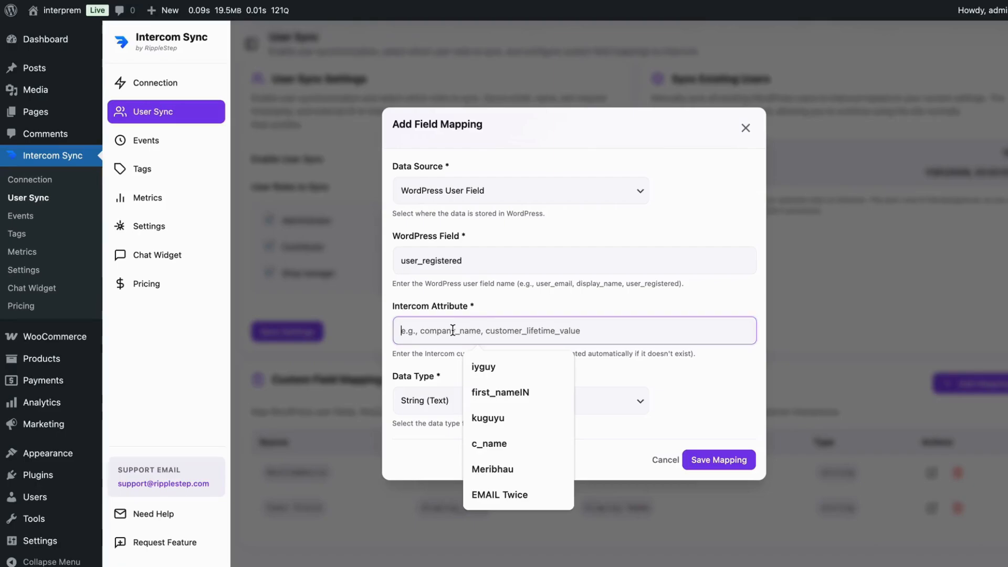
{"action": "type", "text": "i"}
{"action": "key", "text": "BackSpace"}
{"action": "type", "text": "R"}
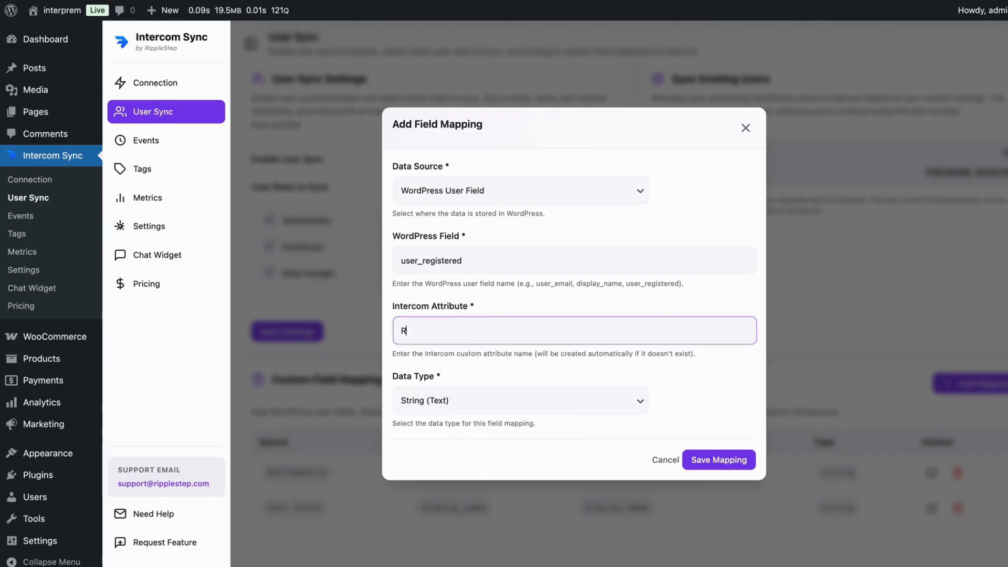
{"action": "type", "text": "egistered_user"}
{"action": "left_click", "coordinate": [714, 461]}
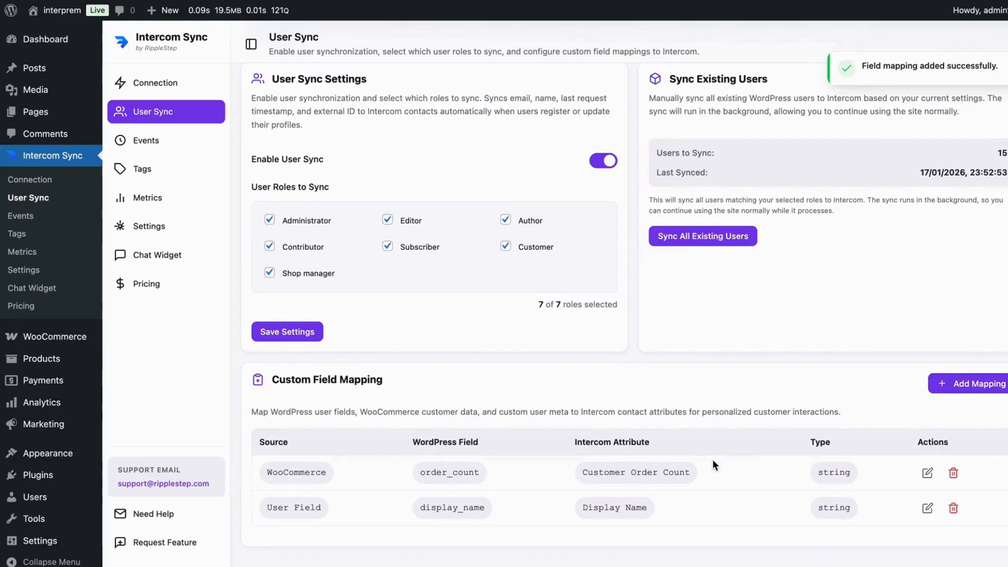
{"action": "scroll", "coordinate": [712, 462], "scroll_direction": "down", "scroll_amount": 2}
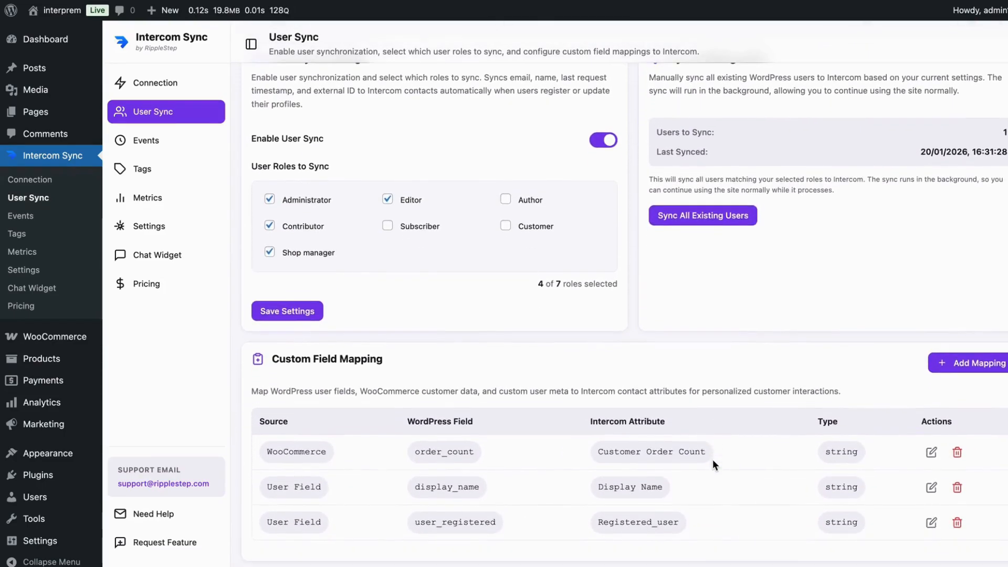
{"action": "left_click_drag", "start_coordinate": [386, 530], "coordinate": [676, 528]}
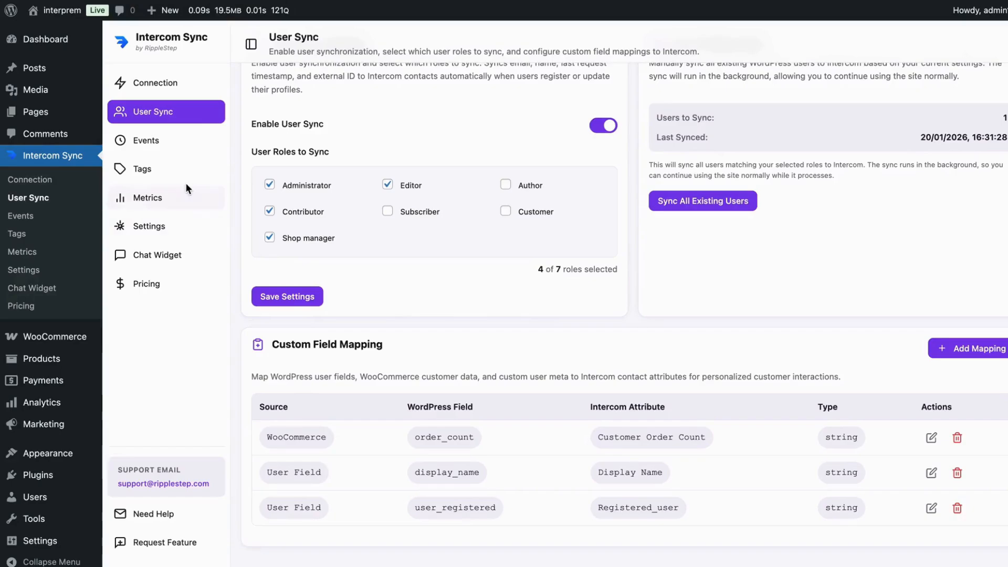
Open the plugin's event tracking settings and review the WordPress Events and WooCommerce Events groups
{"action": "left_click", "coordinate": [168, 140]}
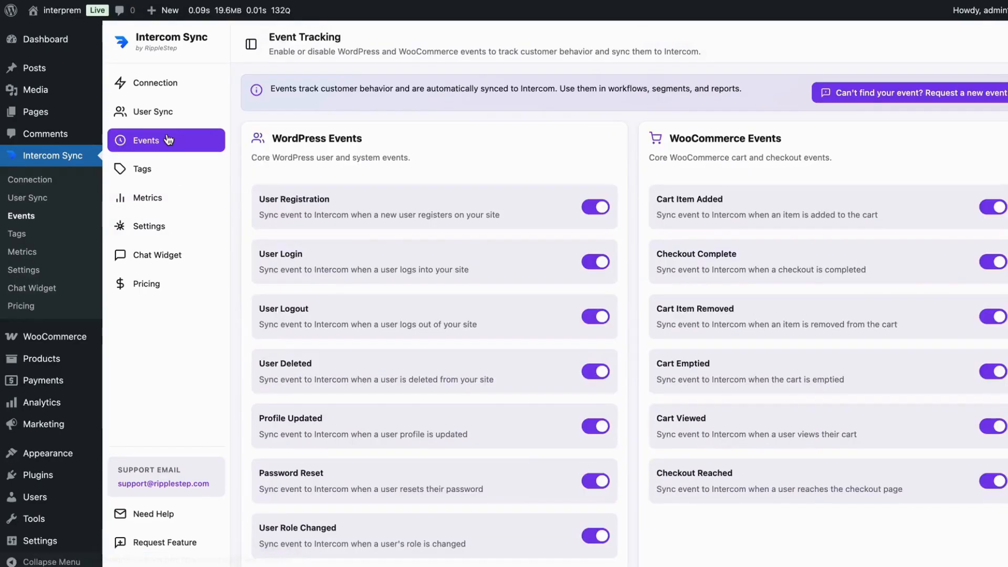
{"action": "left_click_drag", "start_coordinate": [271, 136], "coordinate": [362, 136]}
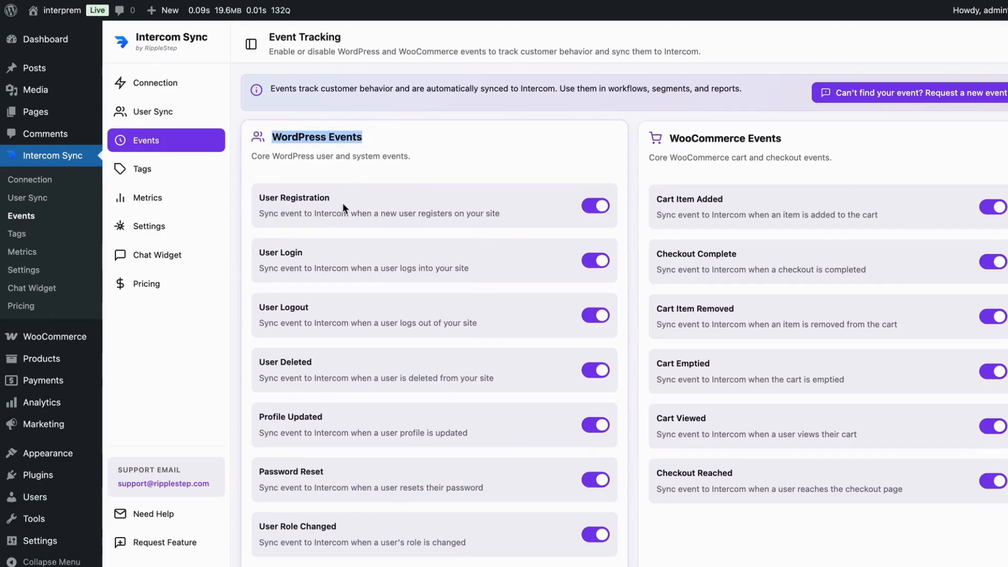
{"action": "scroll", "coordinate": [342, 202], "scroll_direction": "down", "scroll_amount": 2}
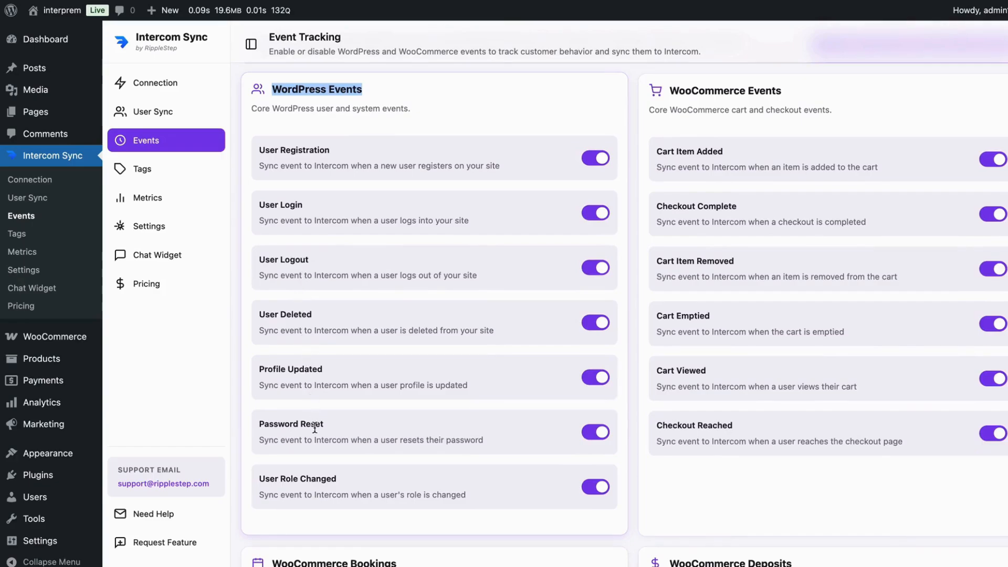
{"action": "scroll", "coordinate": [455, 443], "scroll_direction": "up", "scroll_amount": 2}
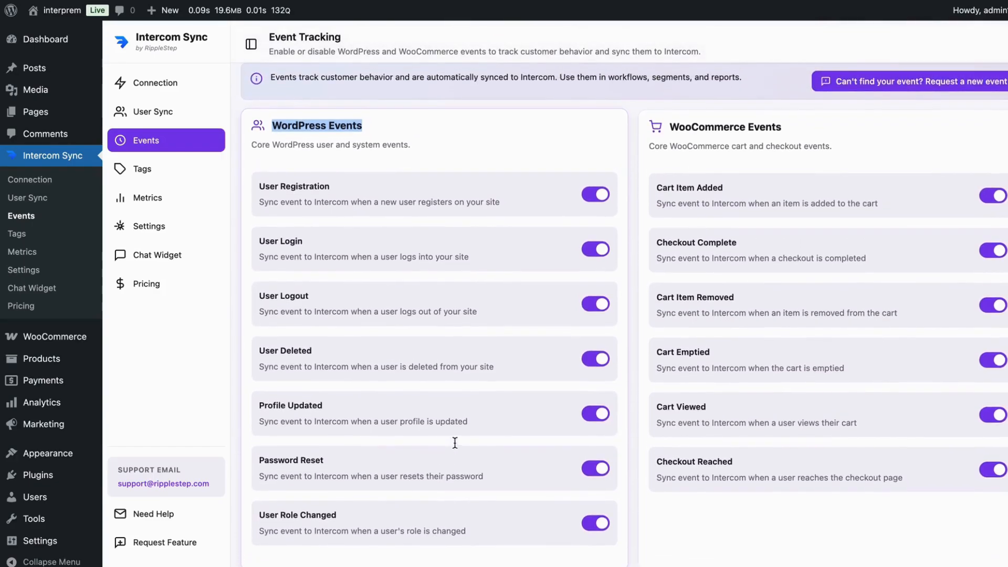
{"action": "left_click_drag", "start_coordinate": [669, 126], "coordinate": [781, 127]}
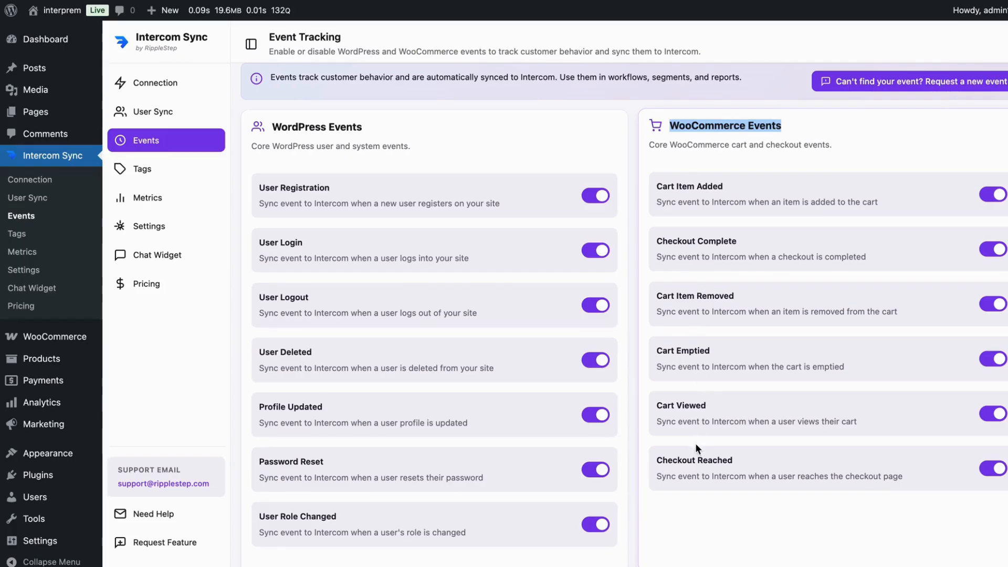
Disable syncing of the User Role Changed event and enable it again
{"action": "scroll", "coordinate": [696, 455], "scroll_direction": "down", "scroll_amount": 5}
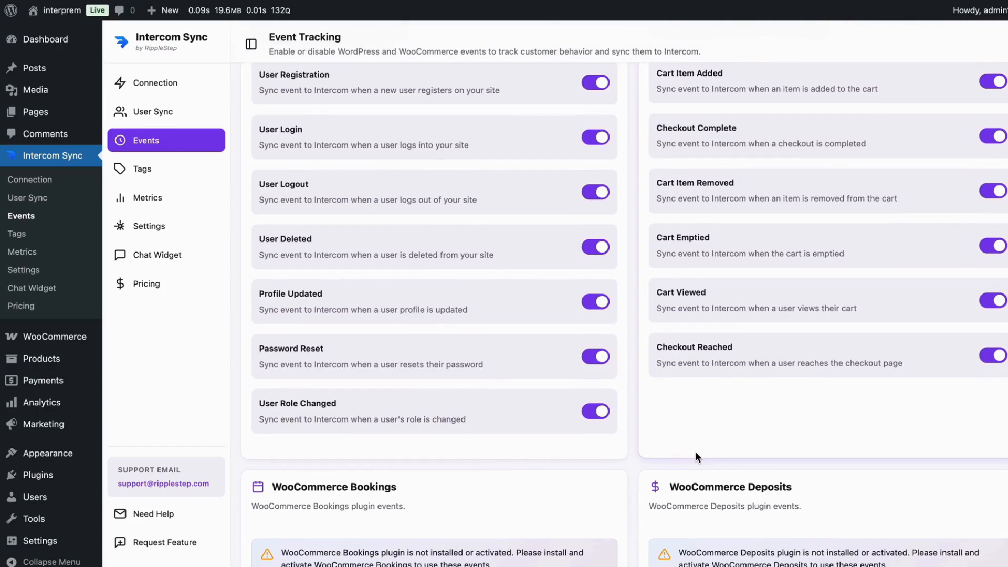
{"action": "scroll", "coordinate": [628, 433], "scroll_direction": "down", "scroll_amount": 3}
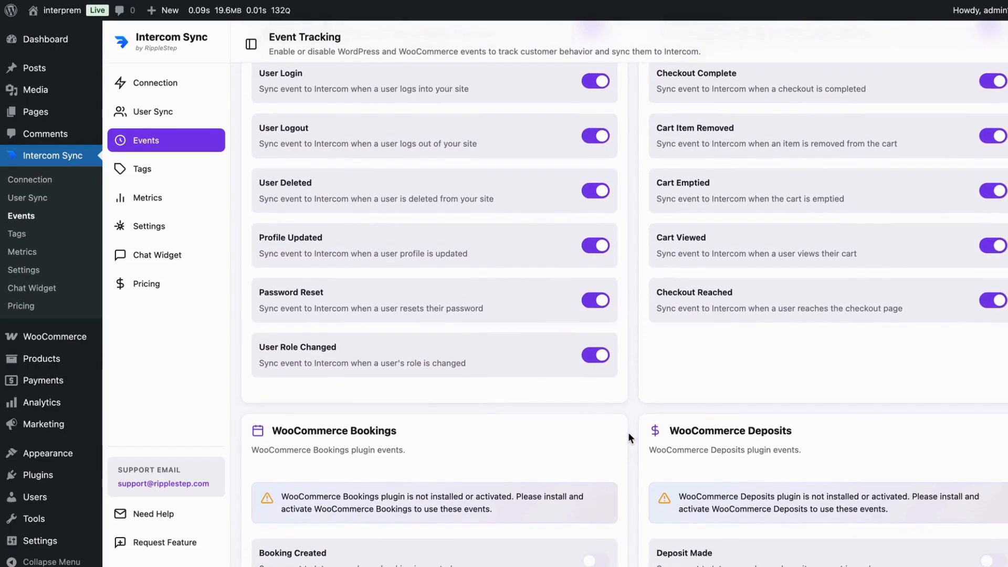
{"action": "left_click", "coordinate": [597, 361]}
{"action": "left_click", "coordinate": [596, 360]}
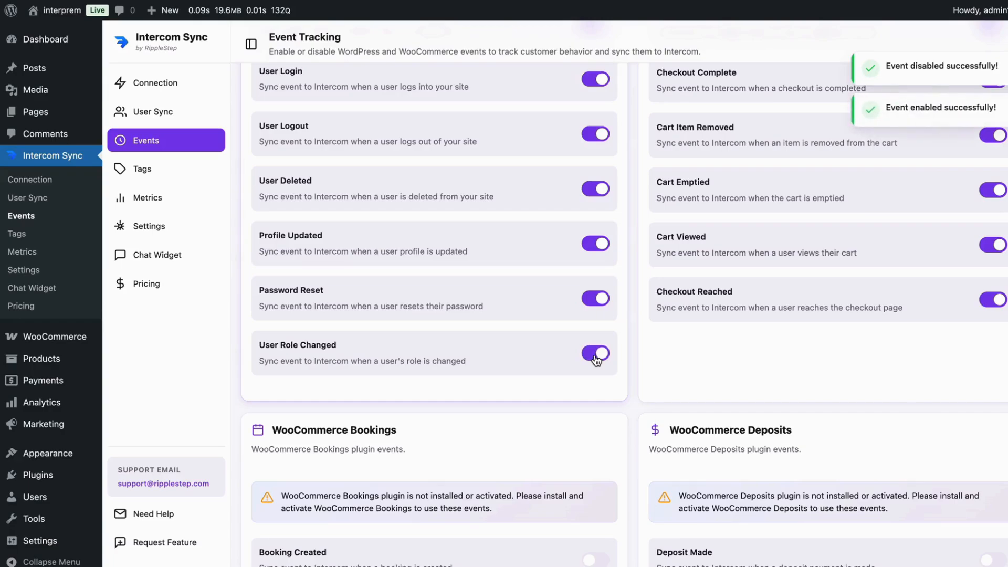
Review the event options for WooCommerce Bookings, WooCommerce Deposits and WooCommerce Subscriptions
{"action": "scroll", "coordinate": [596, 358], "scroll_direction": "down", "scroll_amount": 6}
{"action": "scroll", "coordinate": [594, 354], "scroll_direction": "down", "scroll_amount": 3}
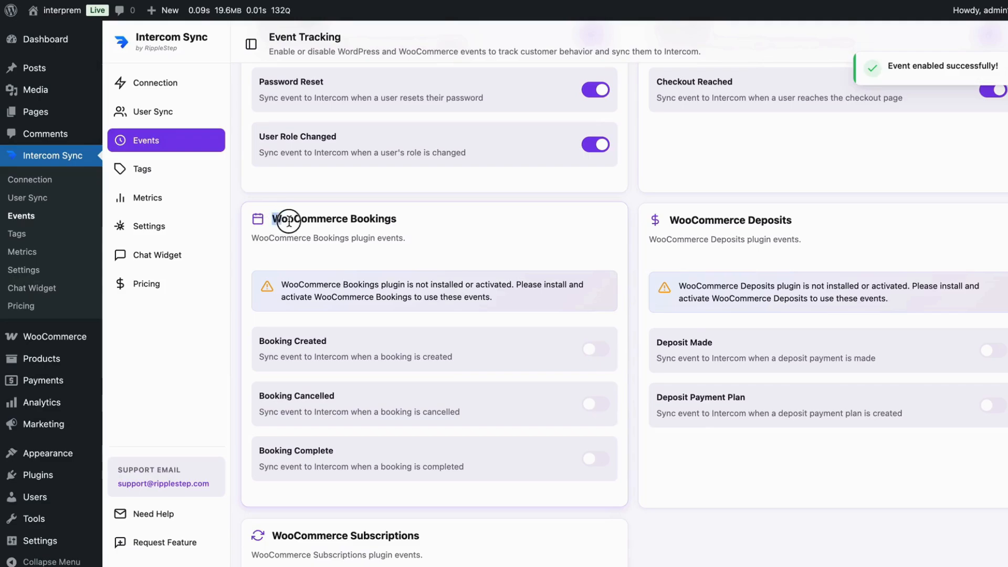
{"action": "left_click_drag", "start_coordinate": [266, 220], "coordinate": [400, 219]}
{"action": "left_click", "coordinate": [663, 224]}
{"action": "scroll", "coordinate": [639, 515], "scroll_direction": "down", "scroll_amount": 1}
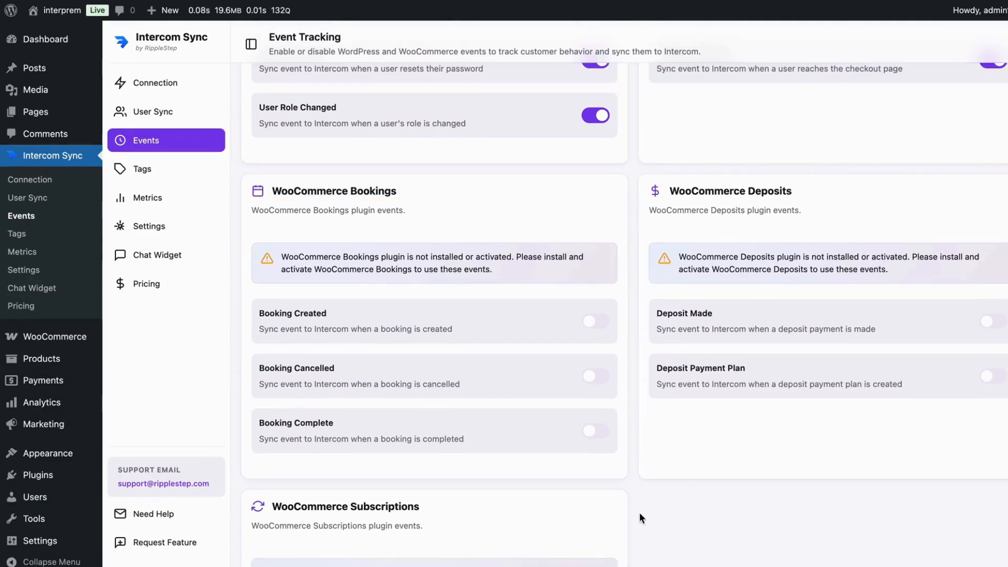
{"action": "scroll", "coordinate": [639, 515], "scroll_direction": "down", "scroll_amount": 5}
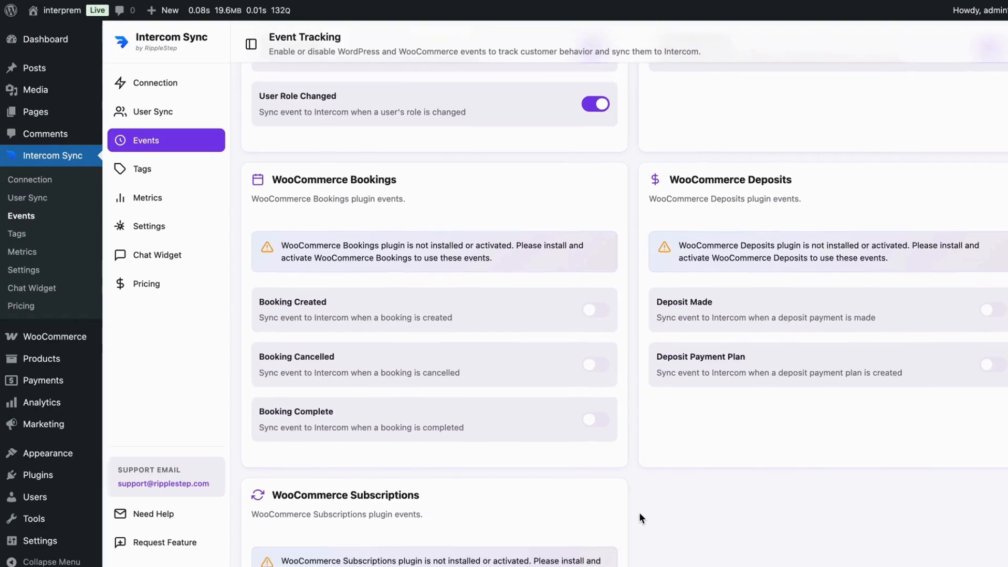
{"action": "scroll", "coordinate": [640, 515], "scroll_direction": "down", "scroll_amount": 3}
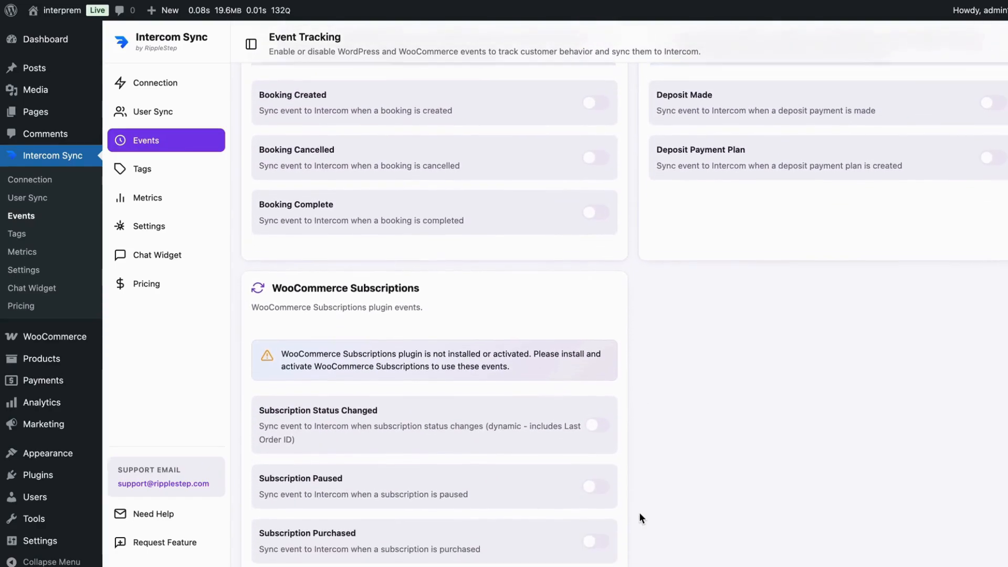
{"action": "scroll", "coordinate": [639, 514], "scroll_direction": "down", "scroll_amount": 2}
Switch to Intercom and inspect the details of the cart-item-added and user-logged-in events on the synced contact
{"action": "left_click_drag", "start_coordinate": [811, 200], "coordinate": [877, 200]}
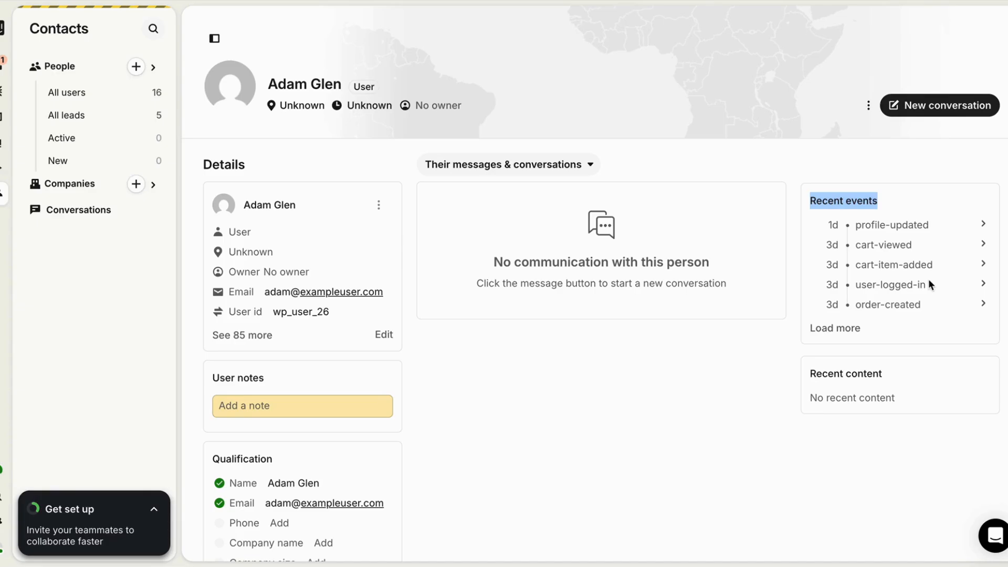
{"action": "left_click", "coordinate": [980, 267]}
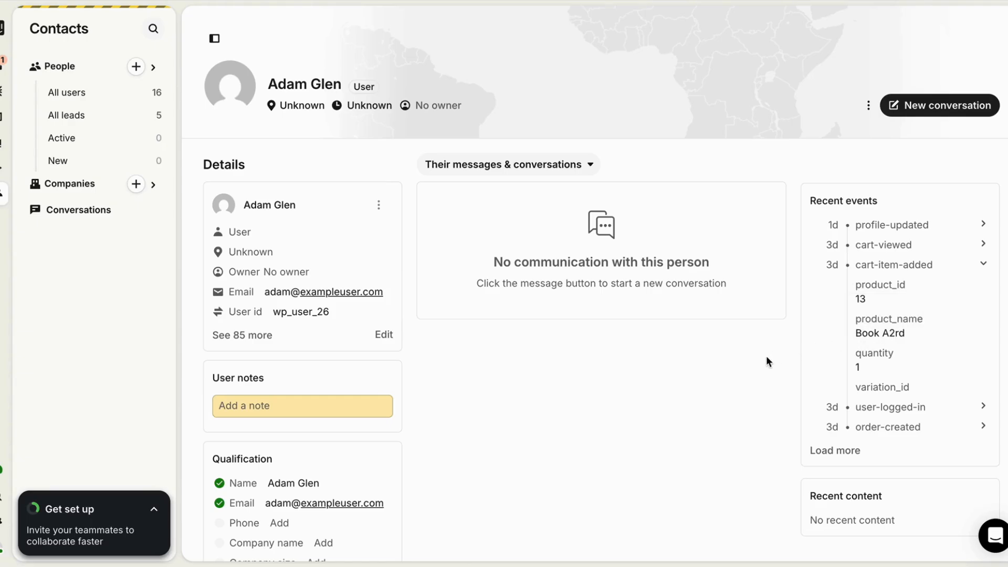
{"action": "left_click", "coordinate": [980, 407]}
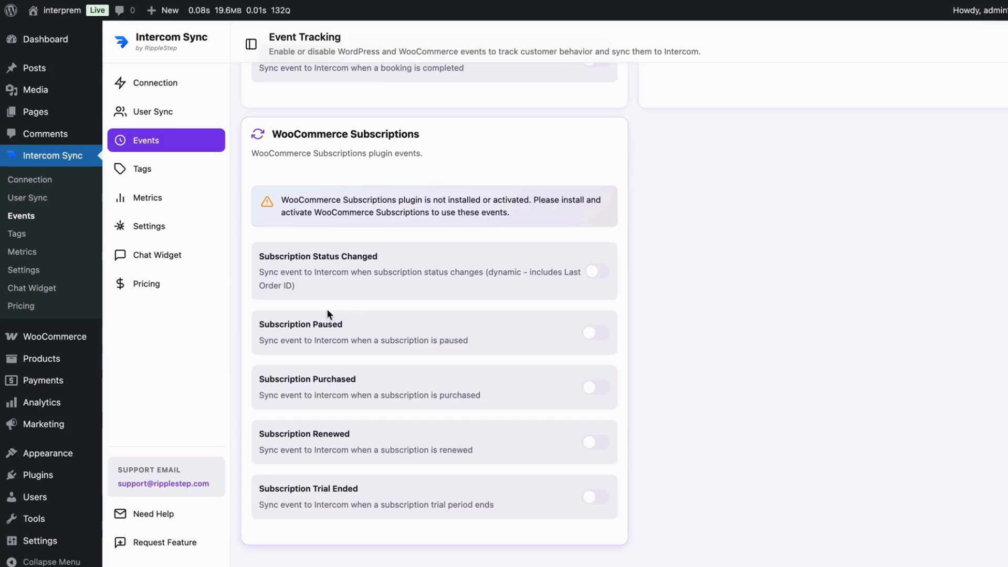
Switch back to WordPress and review the plugin's available customer metrics from Lifetime Value to Customer Segment
{"action": "left_click", "coordinate": [203, 209]}
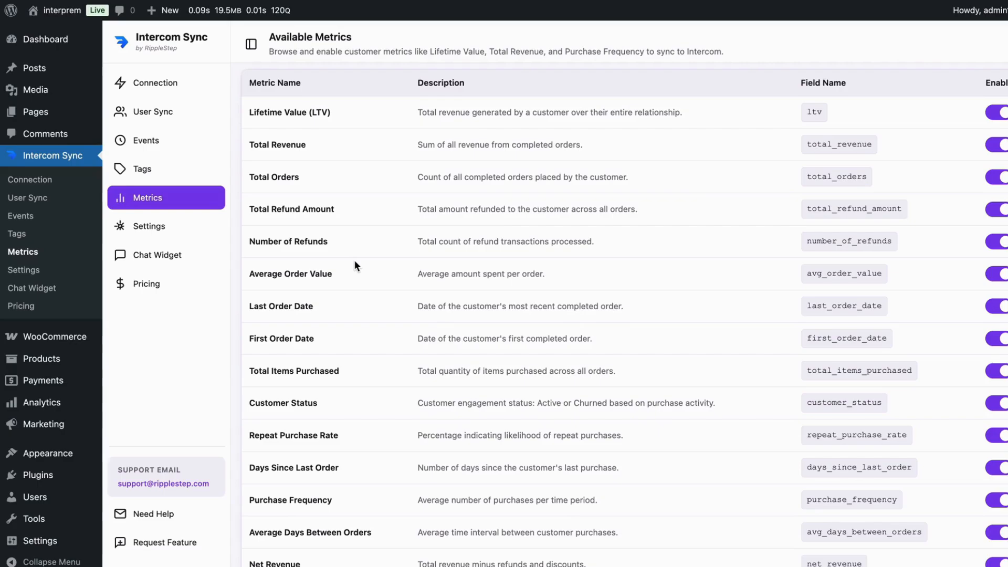
{"action": "scroll", "coordinate": [355, 261], "scroll_direction": "down", "scroll_amount": 1}
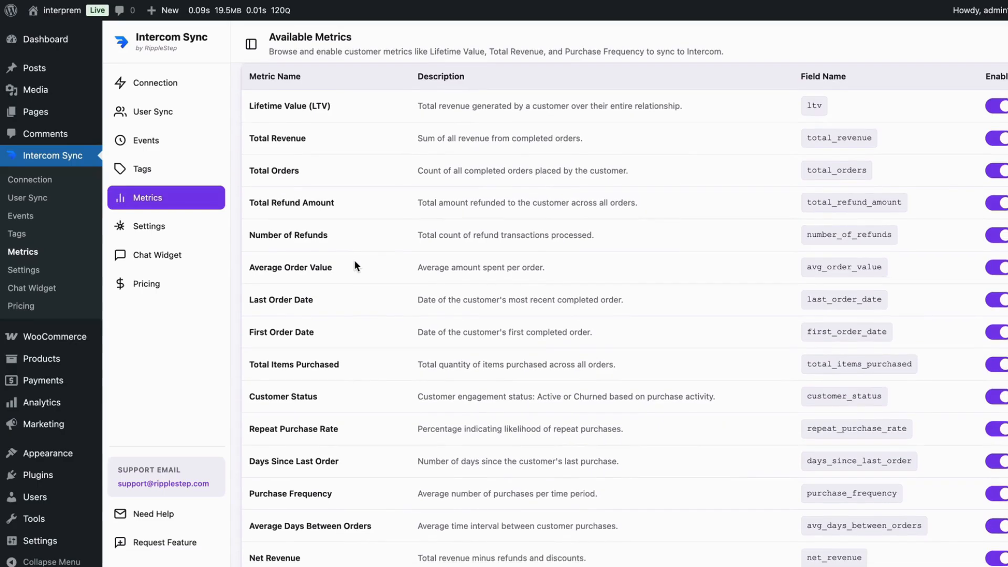
{"action": "scroll", "coordinate": [355, 261], "scroll_direction": "down", "scroll_amount": 2}
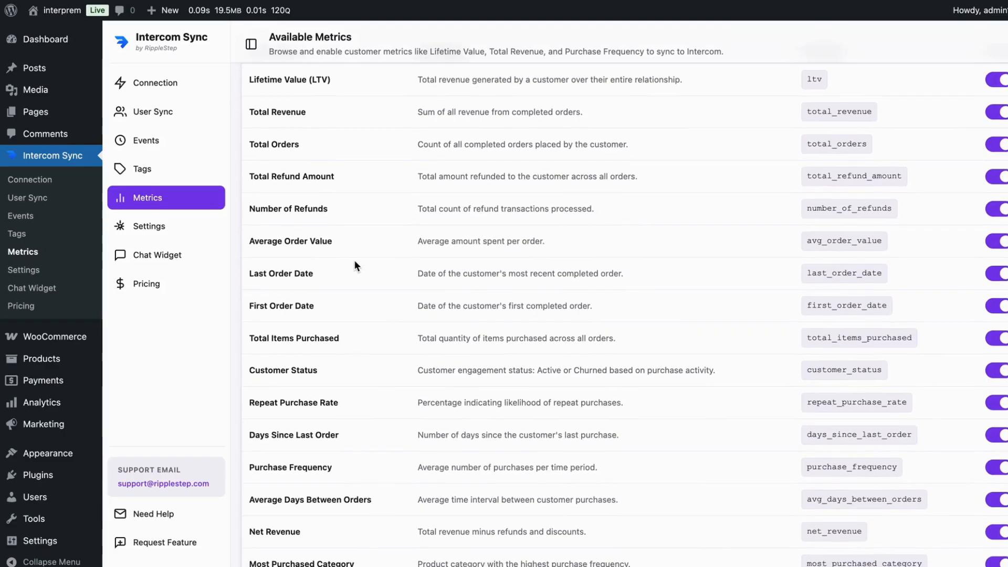
{"action": "scroll", "coordinate": [354, 260], "scroll_direction": "down", "scroll_amount": 3}
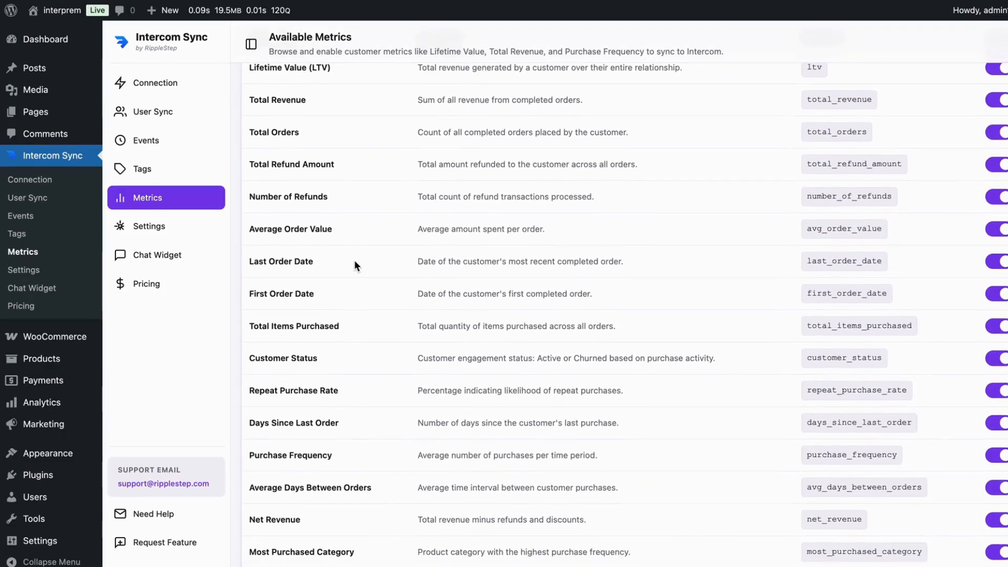
{"action": "scroll", "coordinate": [354, 260], "scroll_direction": "down", "scroll_amount": 2}
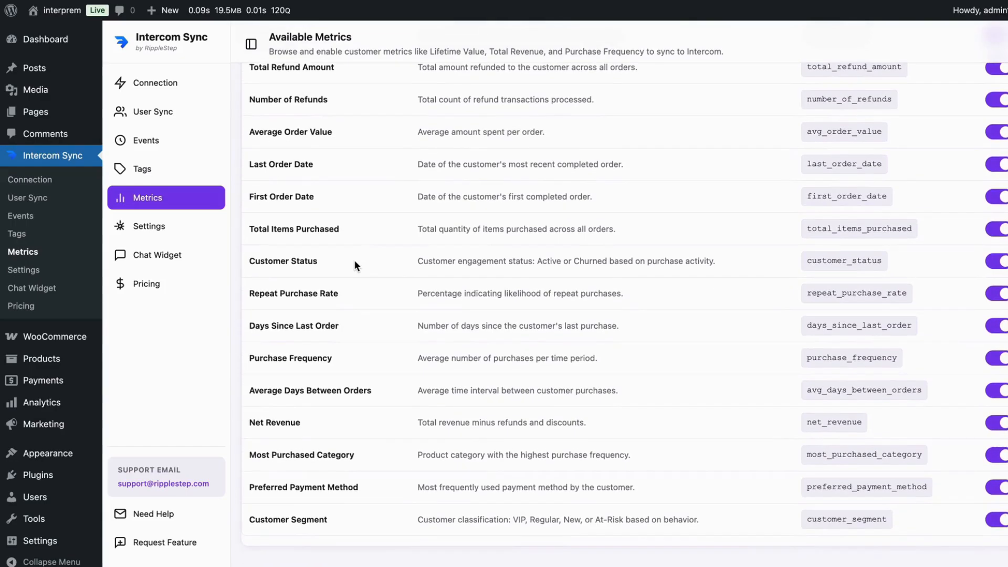
{"action": "scroll", "coordinate": [354, 260], "scroll_direction": "up", "scroll_amount": 5}
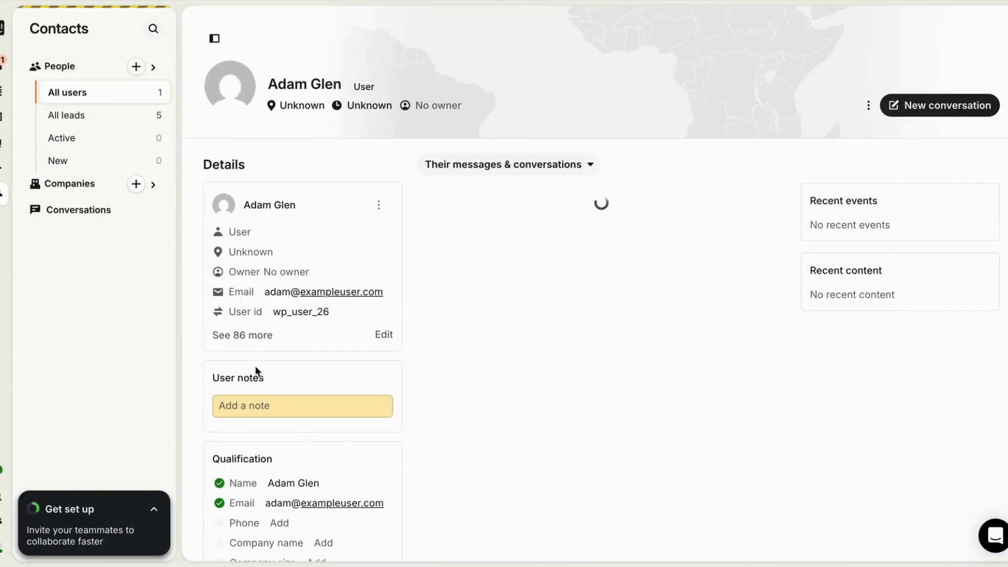
Switch to Intercom and expand the contact's full details to examine the synced customer metrics
{"action": "left_click", "coordinate": [241, 338]}
{"action": "scroll", "coordinate": [274, 321], "scroll_direction": "down", "scroll_amount": 5}
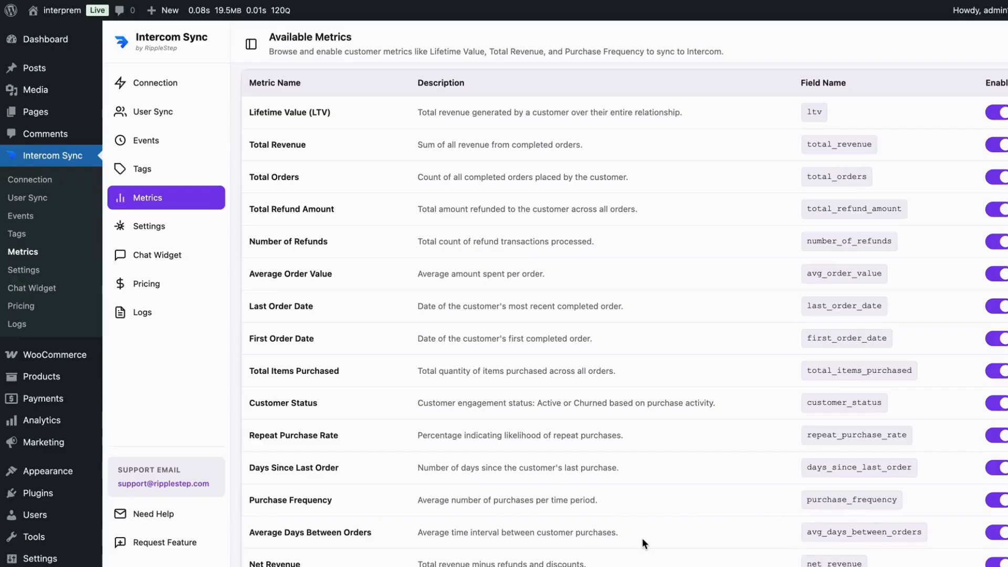
Review the plugin's User Role tag sync option in WordPress and examine the tags on a synced contact in Intercom
{"action": "left_click", "coordinate": [162, 178]}
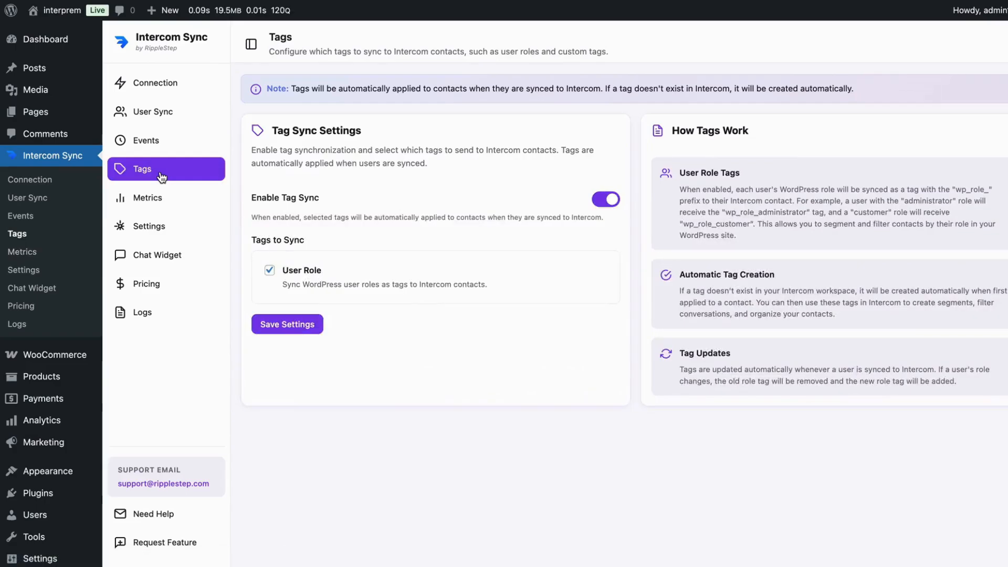
{"action": "left_click_drag", "start_coordinate": [253, 241], "coordinate": [320, 237]}
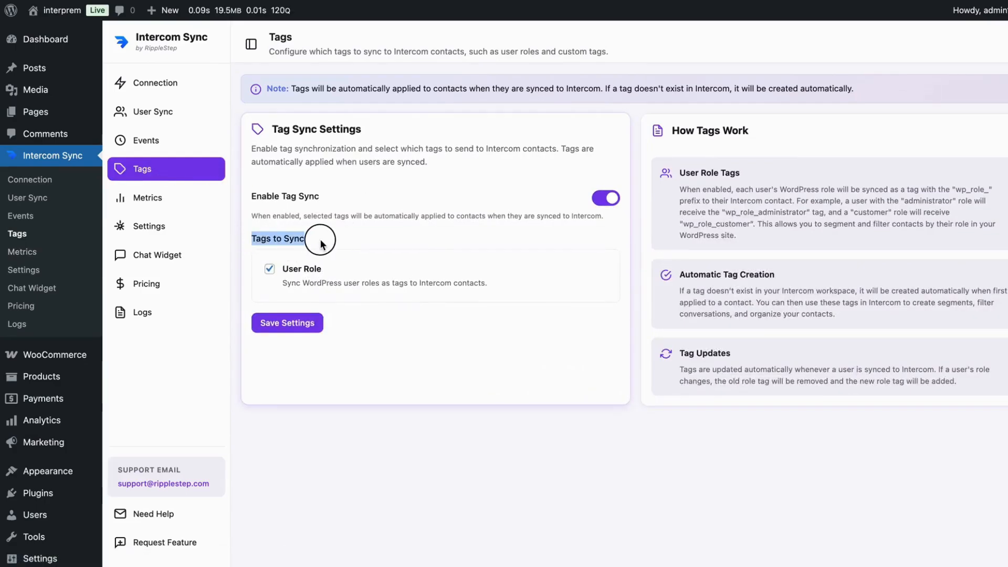
{"action": "left_click_drag", "start_coordinate": [284, 270], "coordinate": [323, 274]}
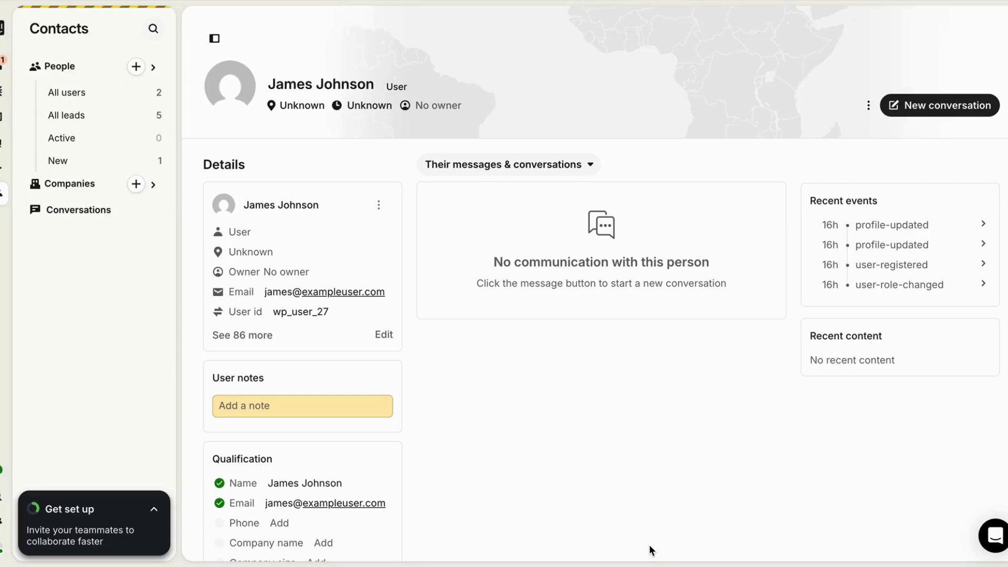
{"action": "scroll", "coordinate": [651, 551], "scroll_direction": "down", "scroll_amount": 10}
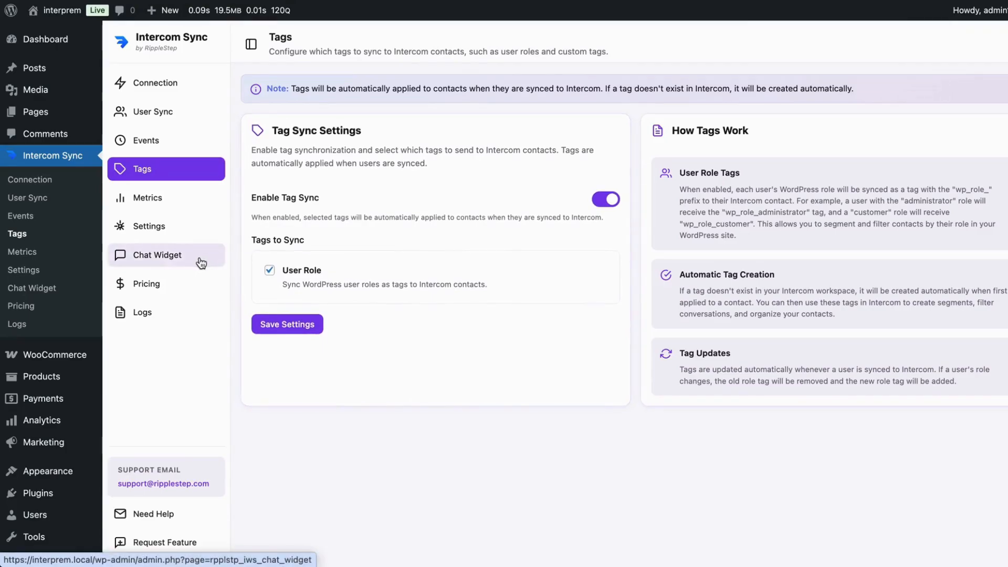
Open the plugin's chat widget settings in WordPress and review the Intercom App ID and Identity Verification Secret fields
{"action": "left_click", "coordinate": [201, 263]}
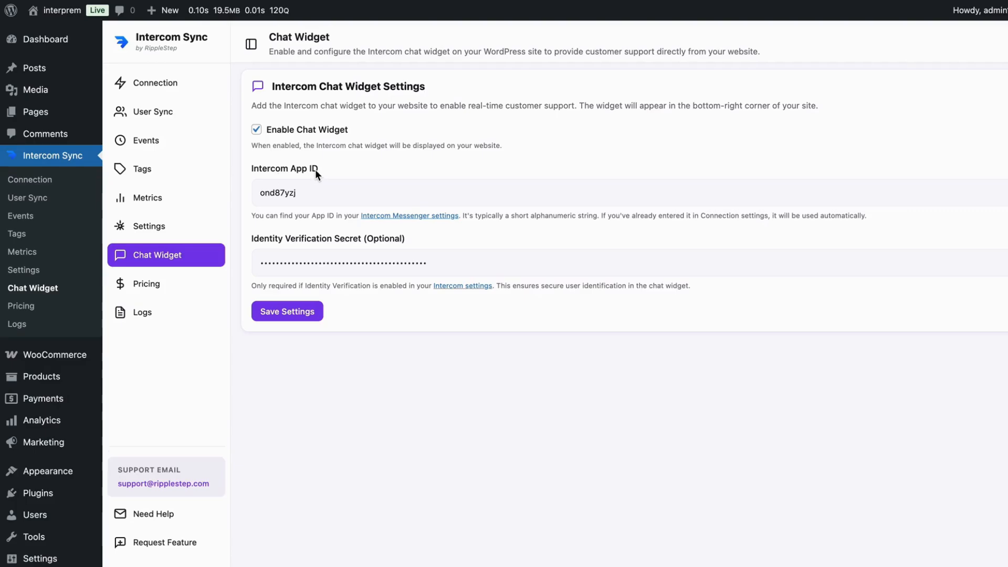
{"action": "left_click_drag", "start_coordinate": [248, 239], "coordinate": [406, 237]}
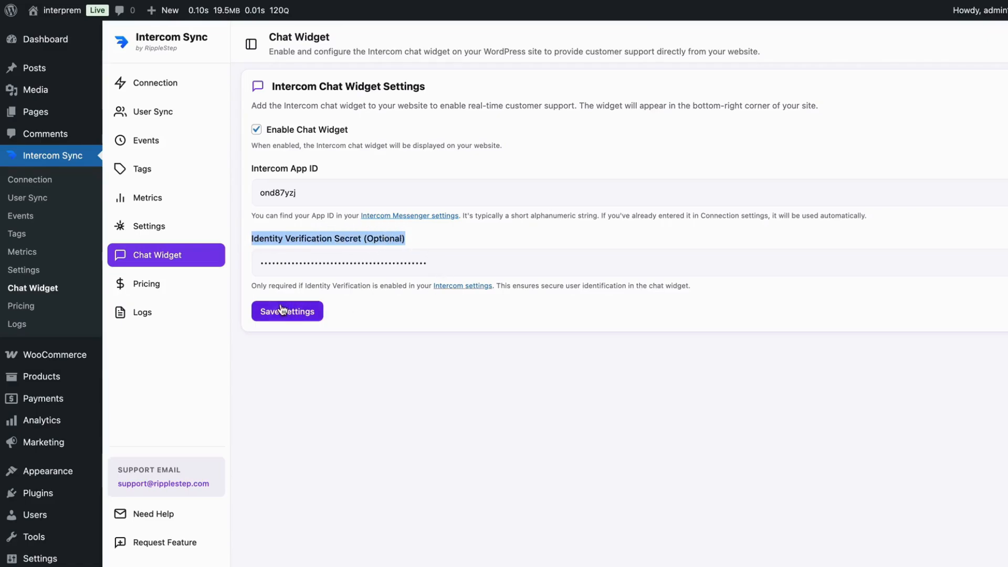